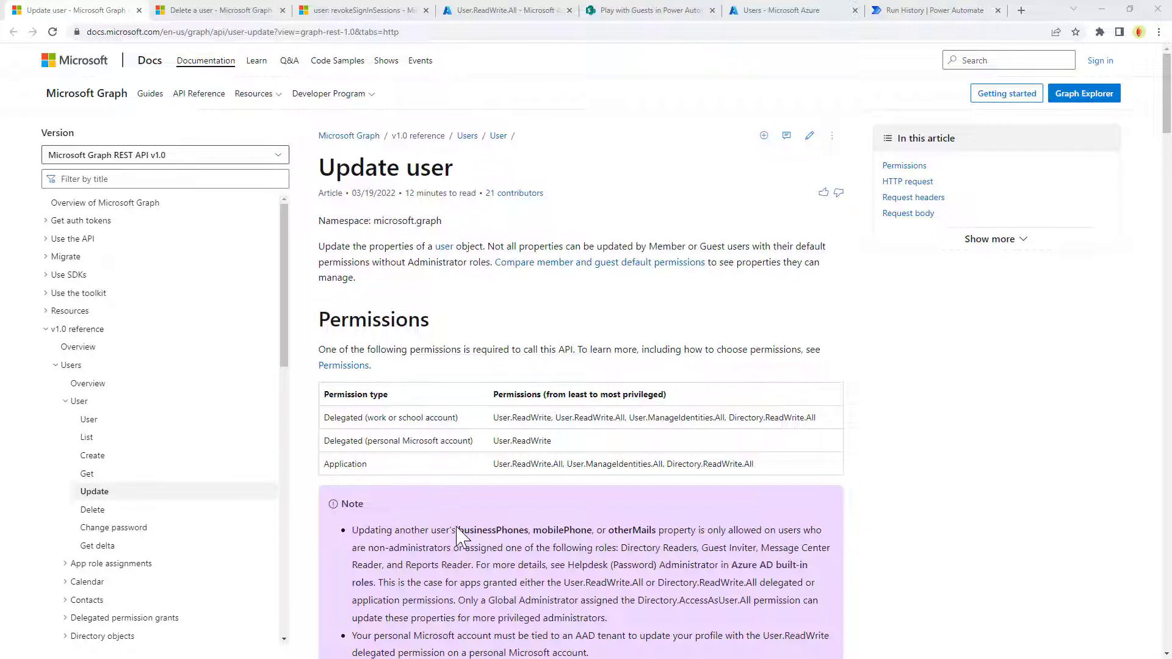
Review the User.ReadWrite.All application permission required to update a user.
scroll(458, 527, down, 3)
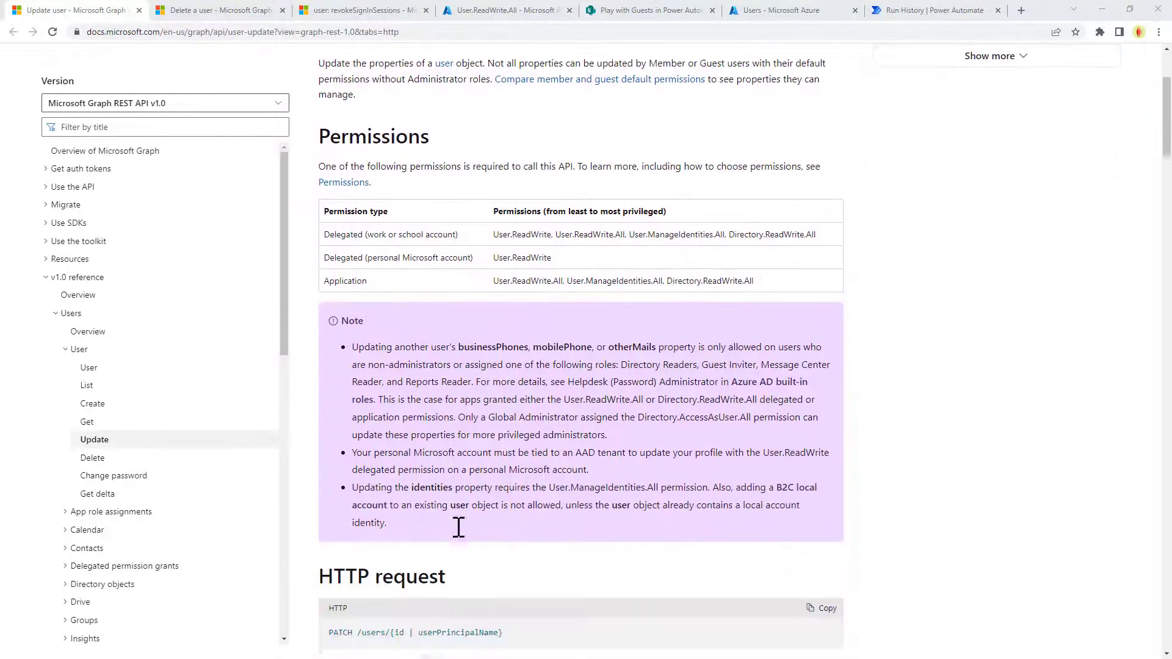
double_click(327, 282)
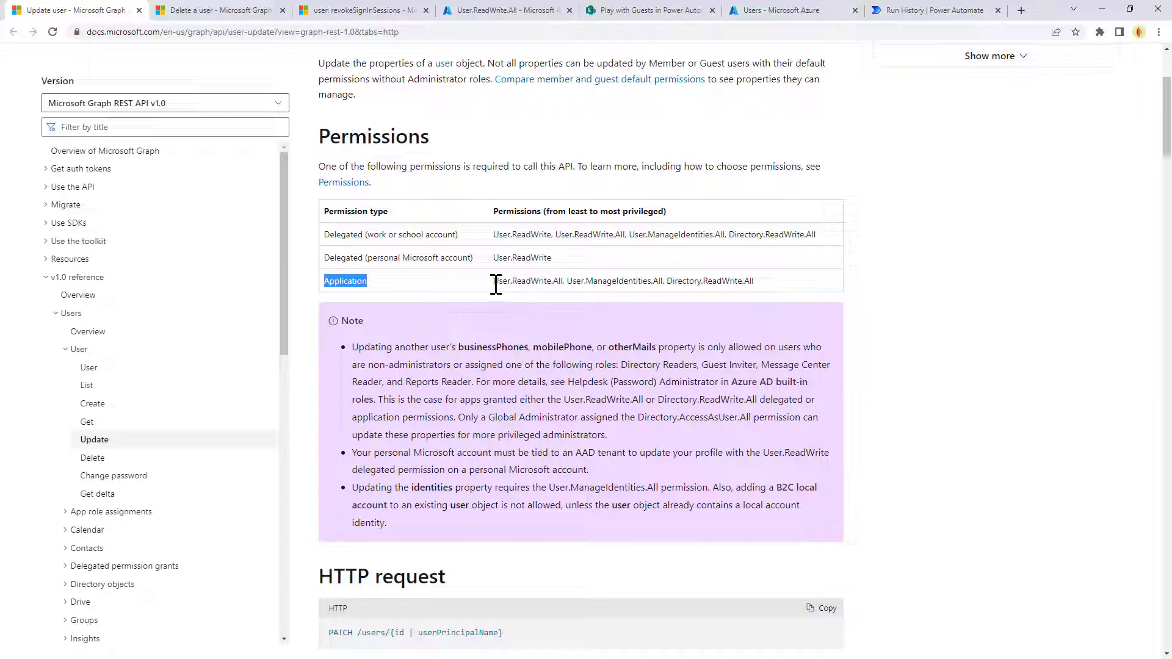
drag(494, 281, 565, 281)
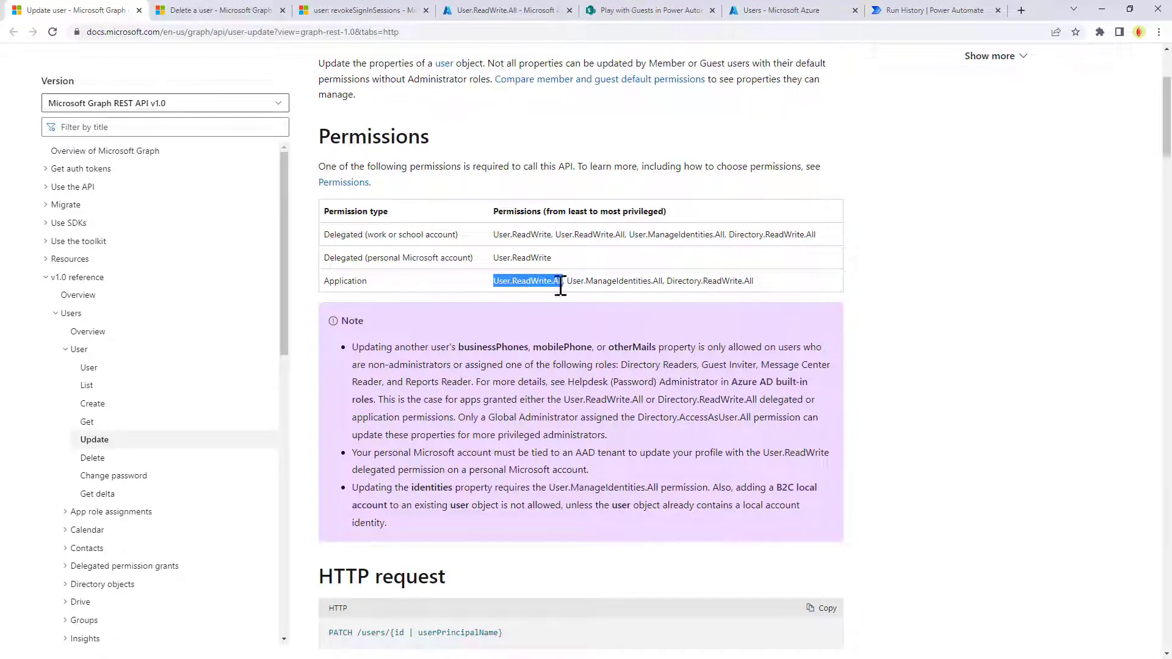
Examine the PATCH /users/{userPrincipalName} request and the Boolean accountEnabled property.
scroll(556, 505, down, 5)
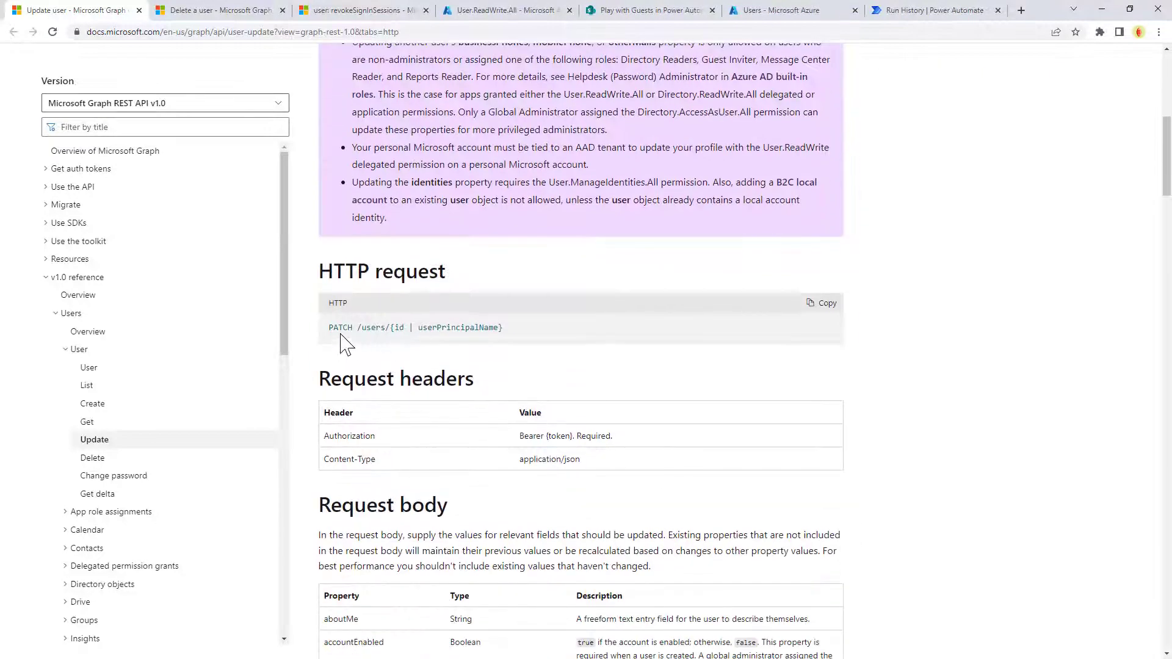
double_click(341, 330)
click(375, 354)
drag(358, 327, 392, 327)
click(421, 332)
scroll(421, 333, down, 1)
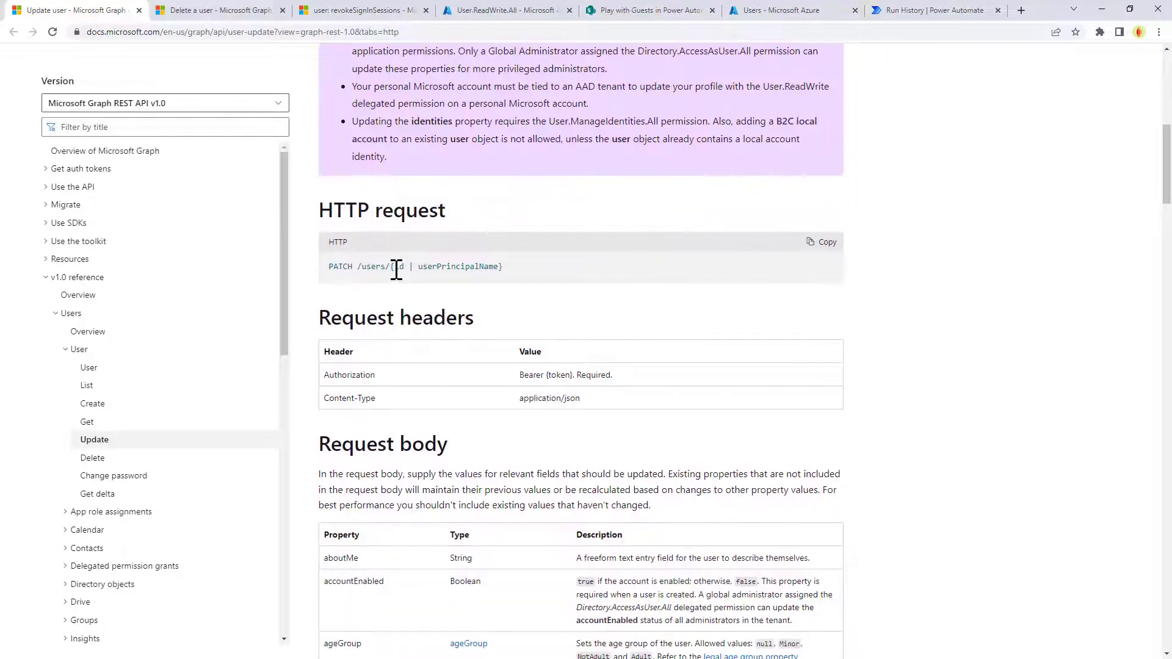
double_click(425, 267)
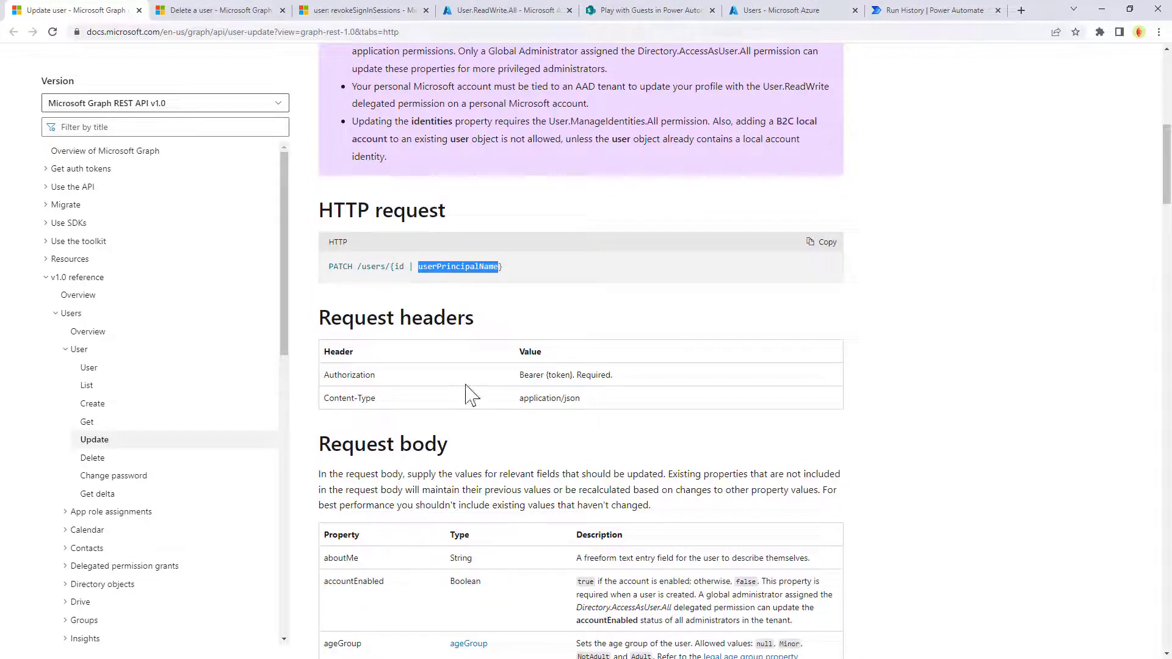
scroll(497, 484, down, 3)
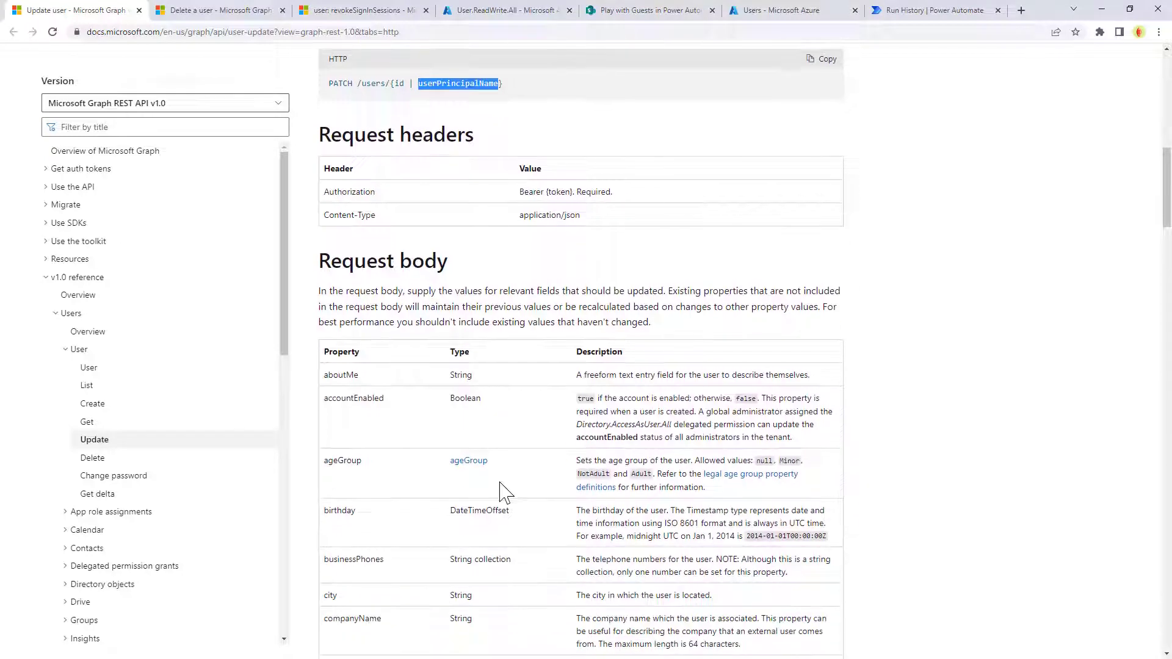
double_click(347, 397)
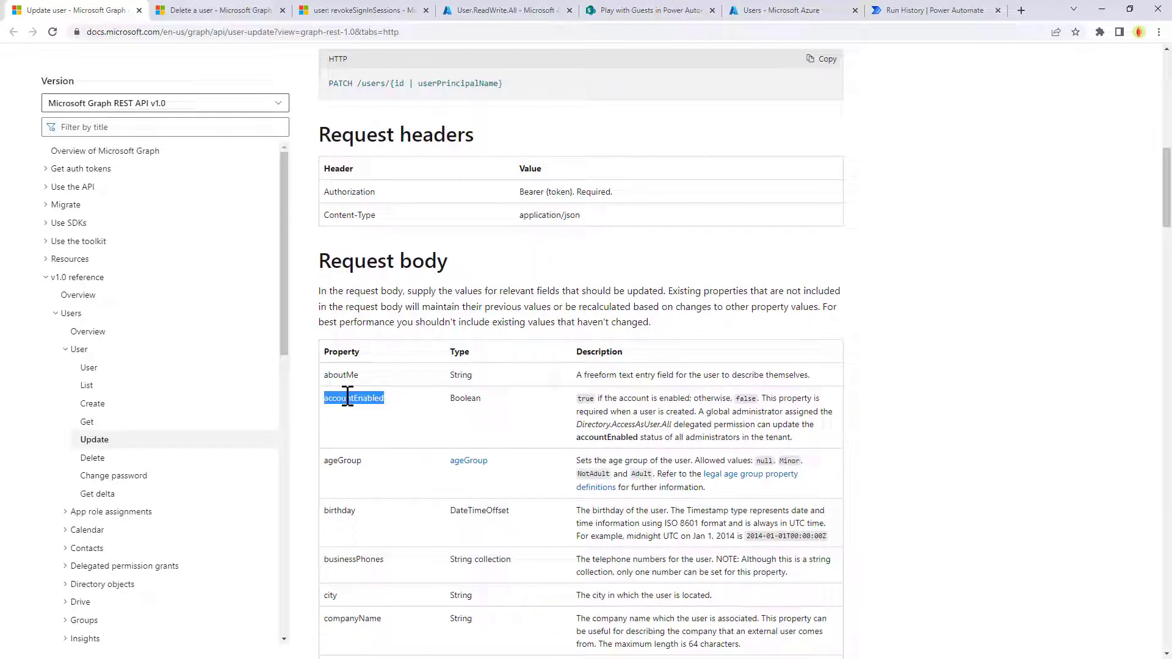
double_click(457, 397)
Review the DELETE /users/{id | userPrincipalName} request in the Delete a user article.
click(231, 18)
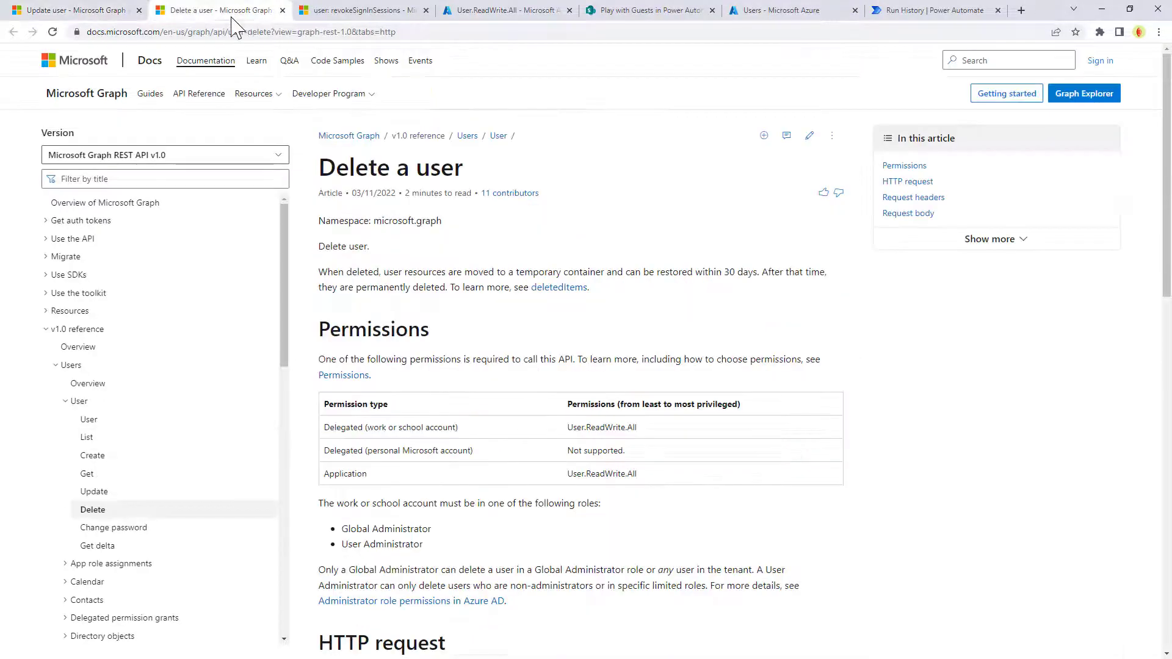
scroll(421, 284, down, 5)
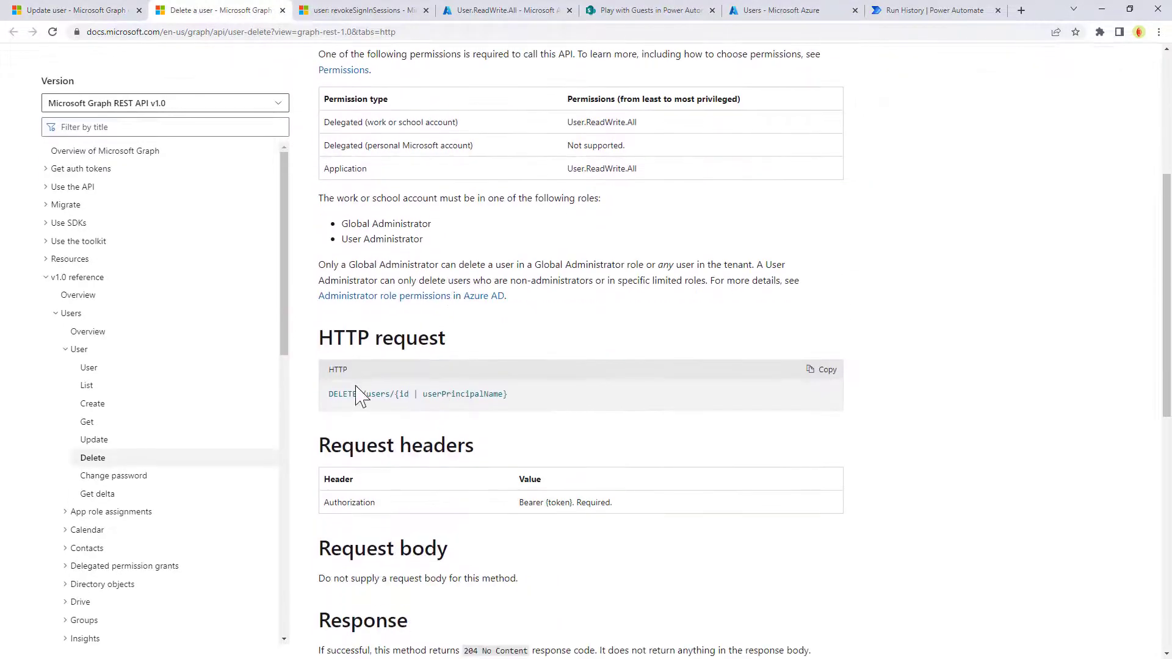
drag(361, 394, 528, 398)
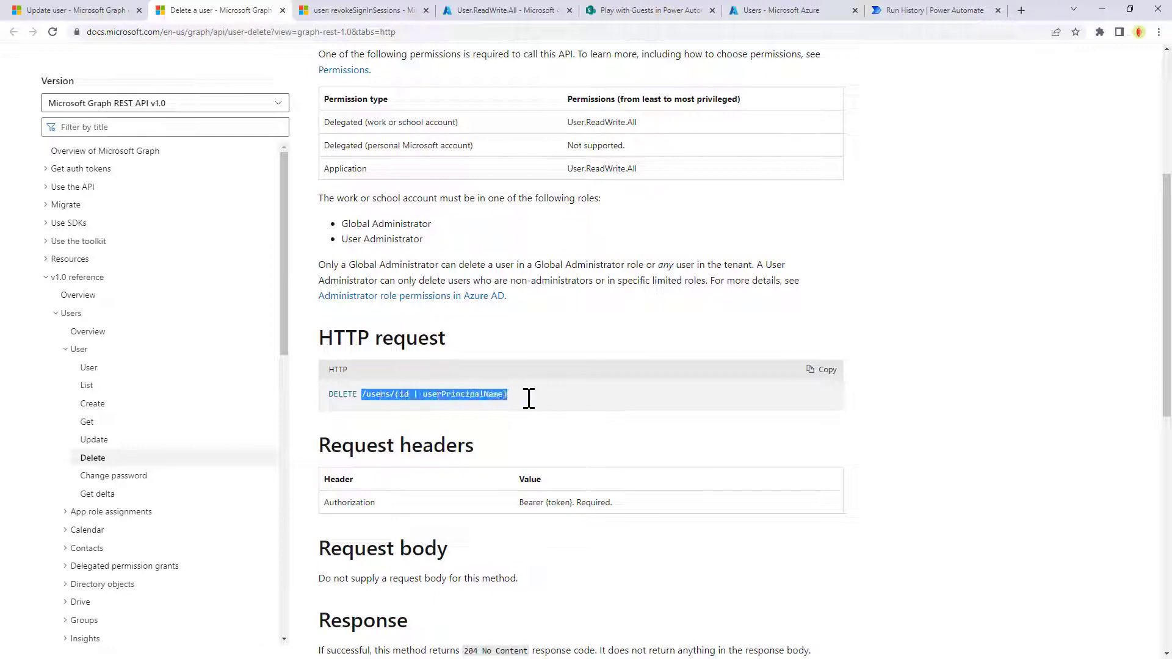
Review revokeSignInSessions' POST request and User.ReadWrite.All permission, then show the Azure app's API permissions.
click(374, 11)
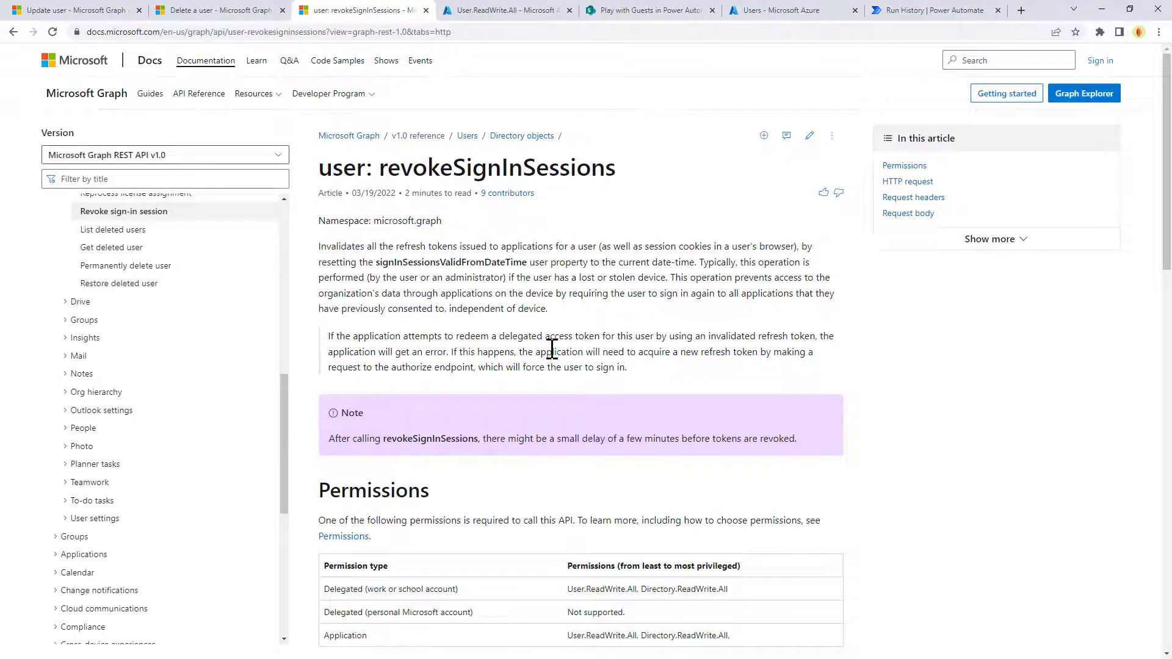
scroll(552, 348, down, 6)
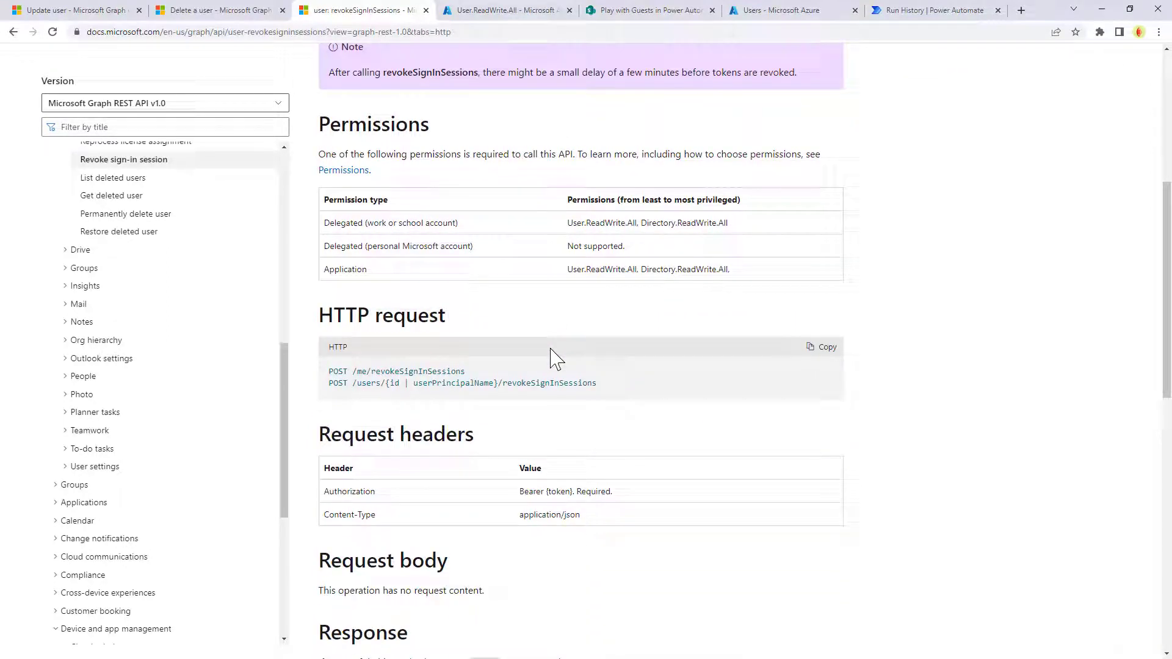
drag(353, 384, 599, 384)
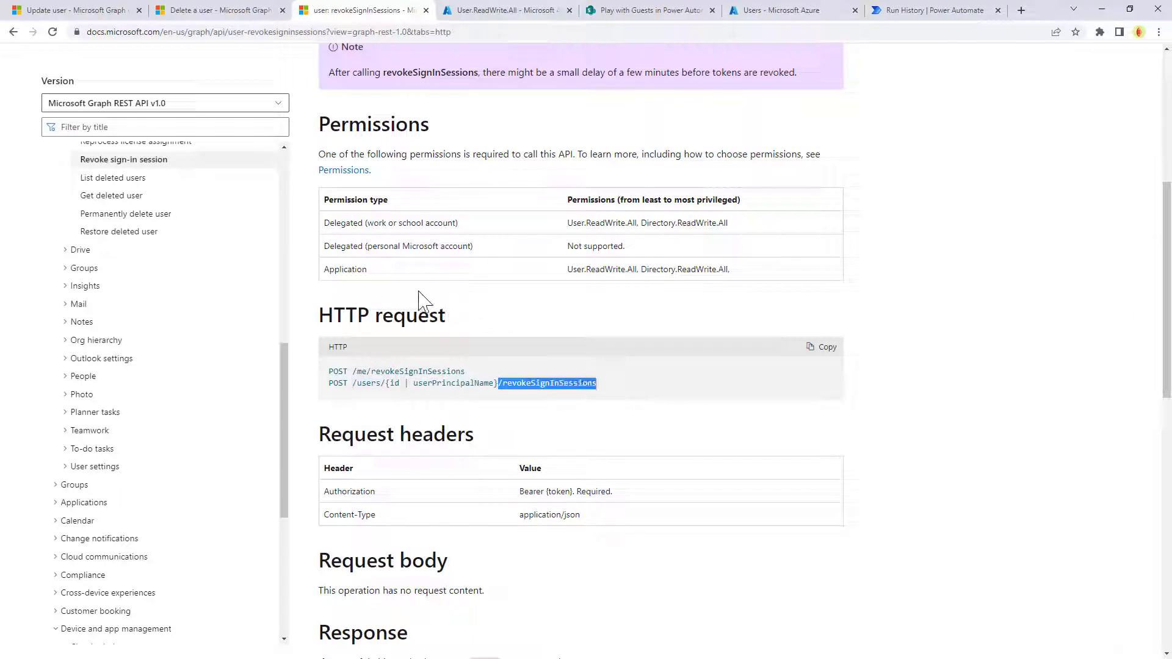
double_click(331, 269)
drag(568, 271, 639, 272)
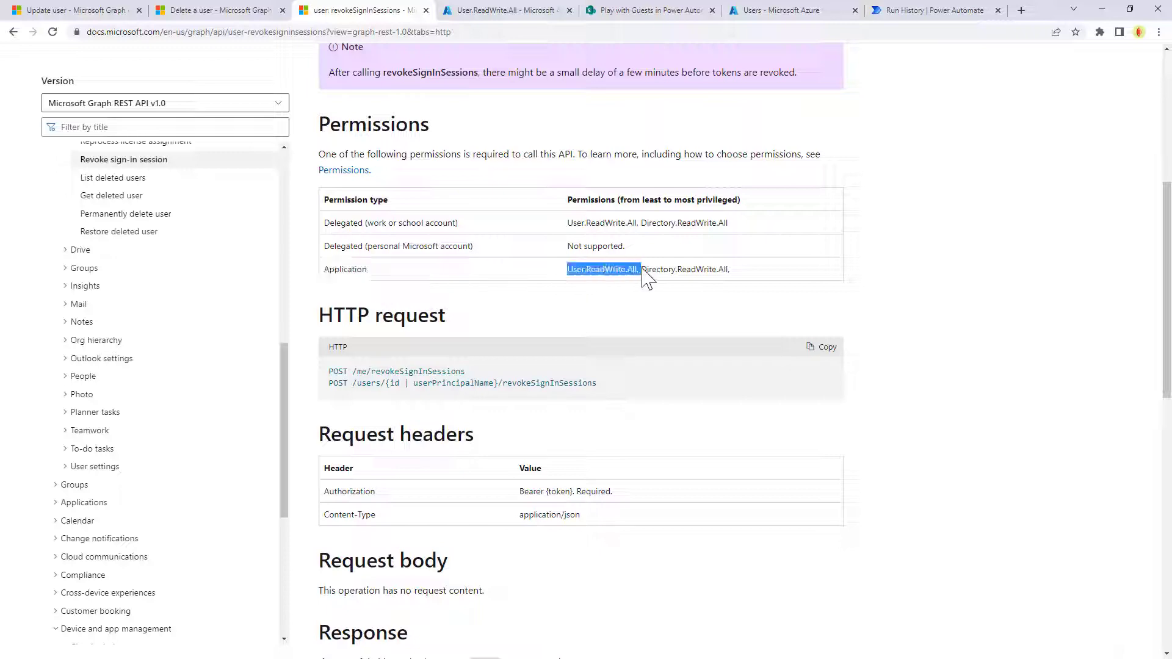
click(511, 15)
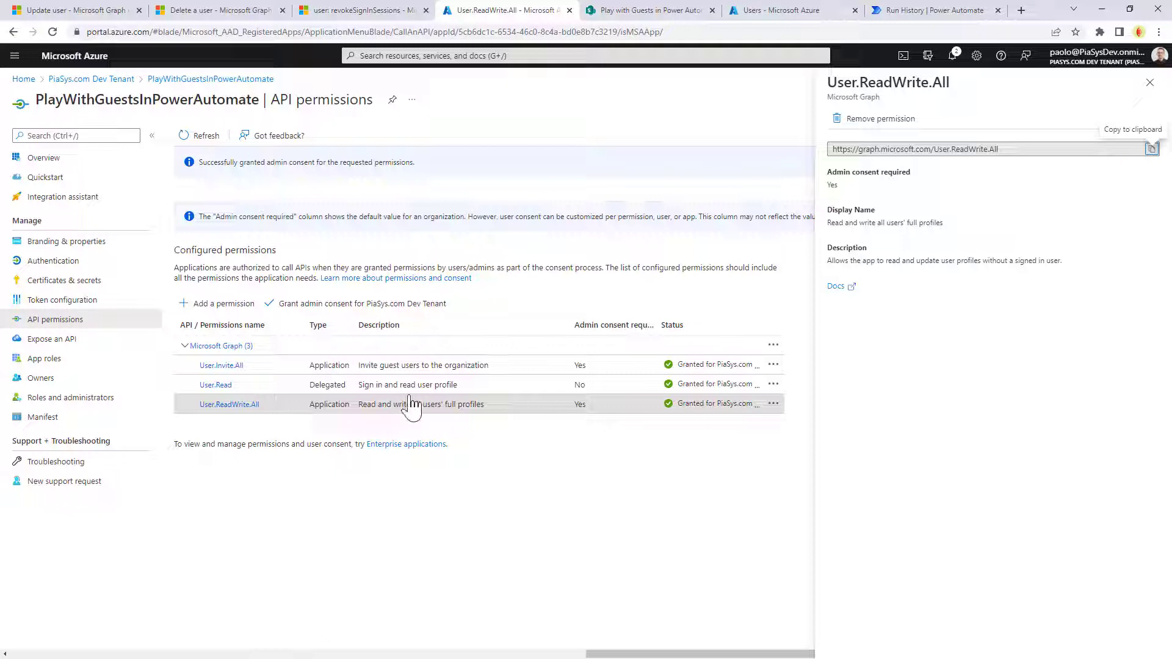
View the SharePoint Suppliers list, then the Azure users list filtered to Supplier guests.
click(625, 12)
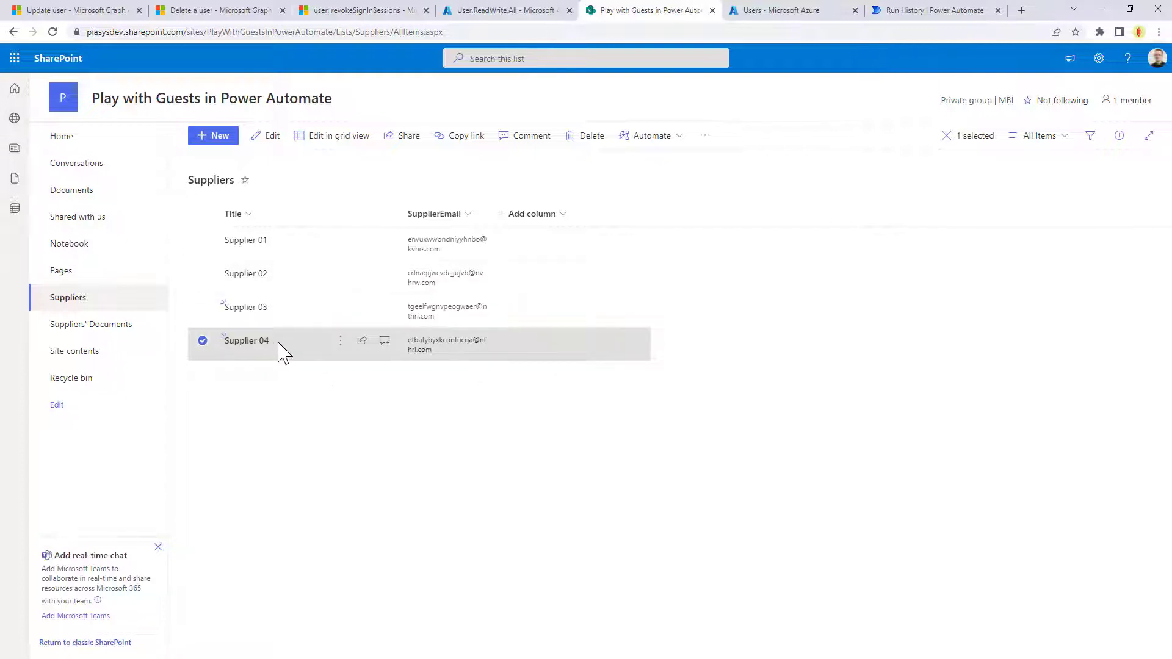
click(779, 11)
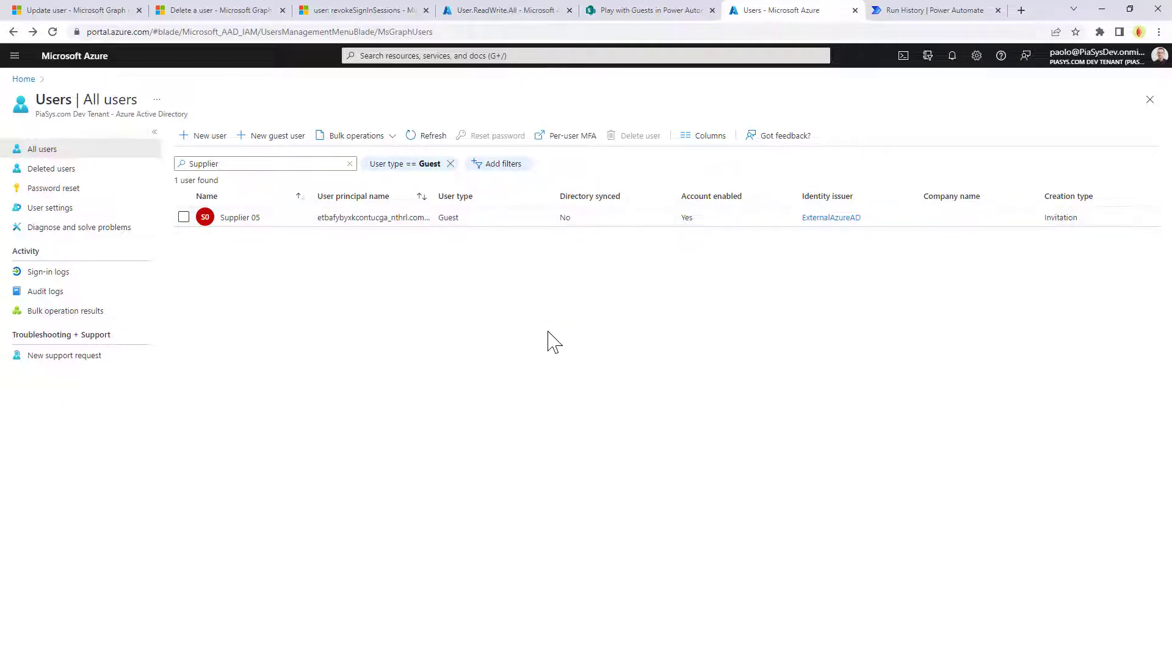
Confirm Supplier 05 is enabled, then open the successful Disable Supplier Demo run.
click(932, 15)
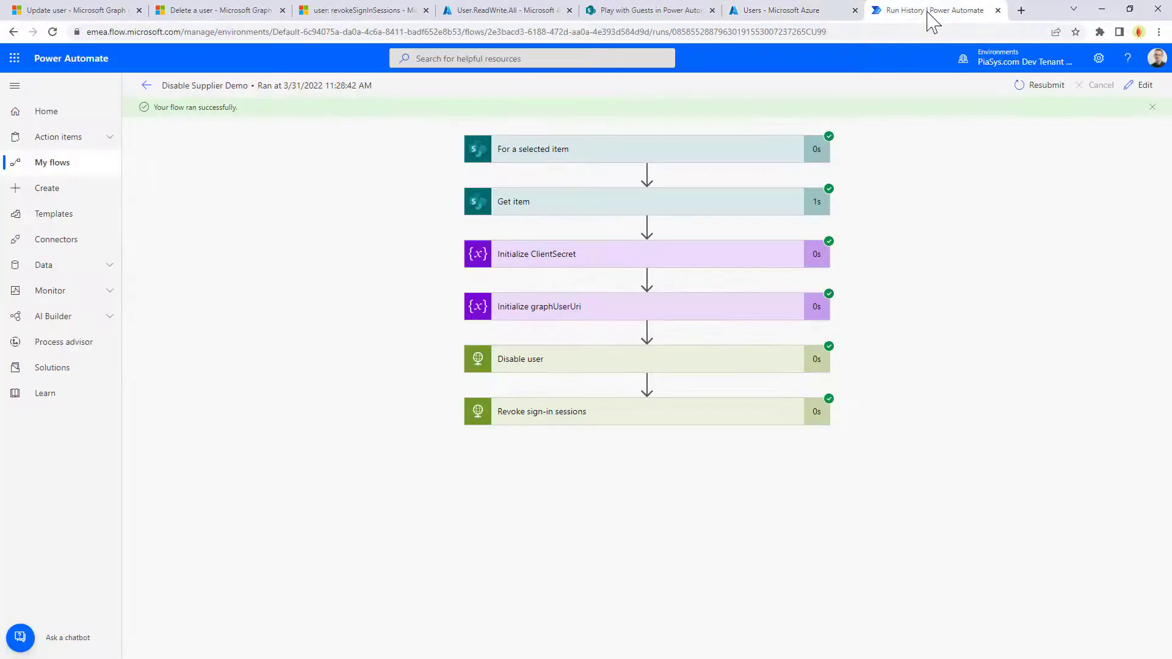
click(598, 324)
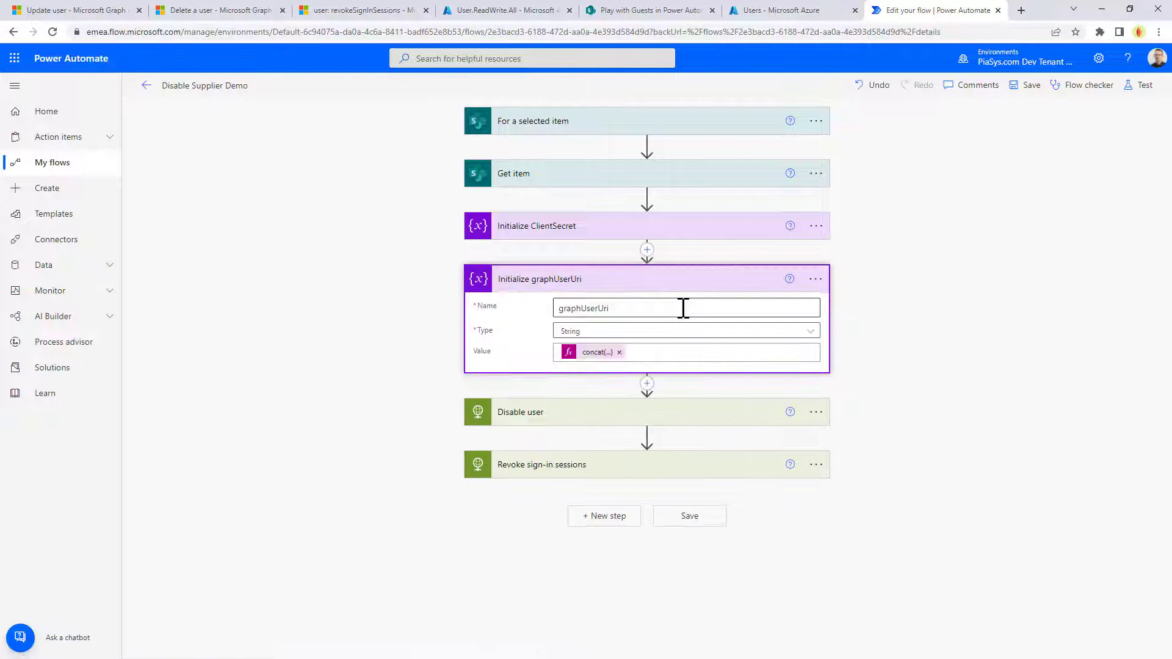
click(591, 353)
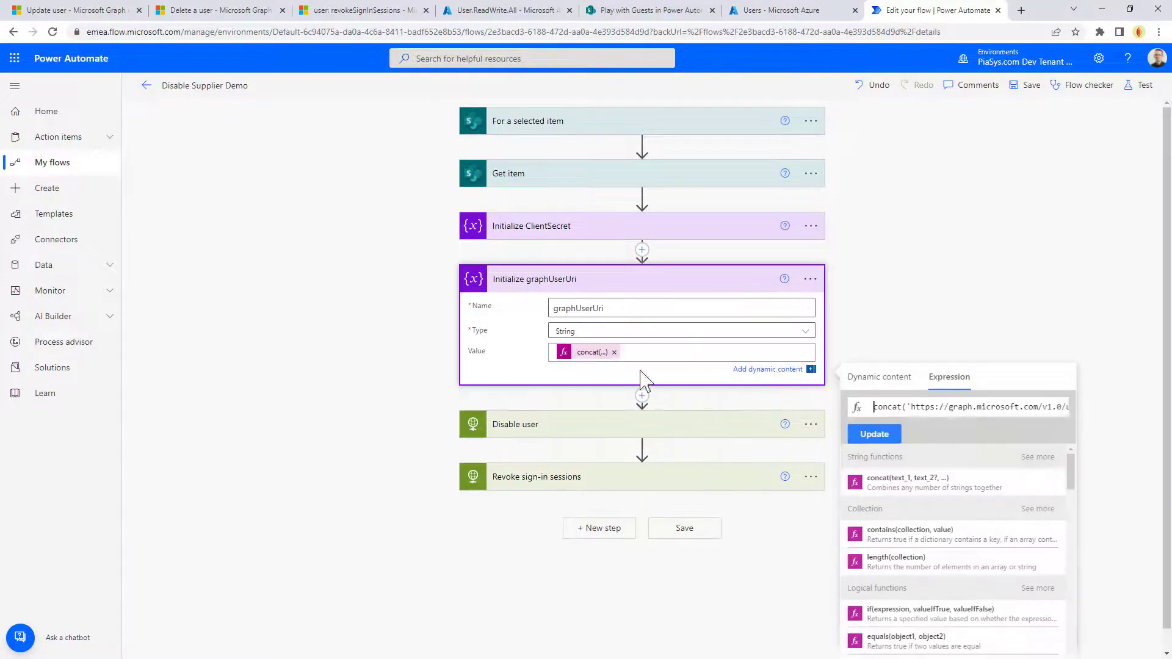
click(932, 407)
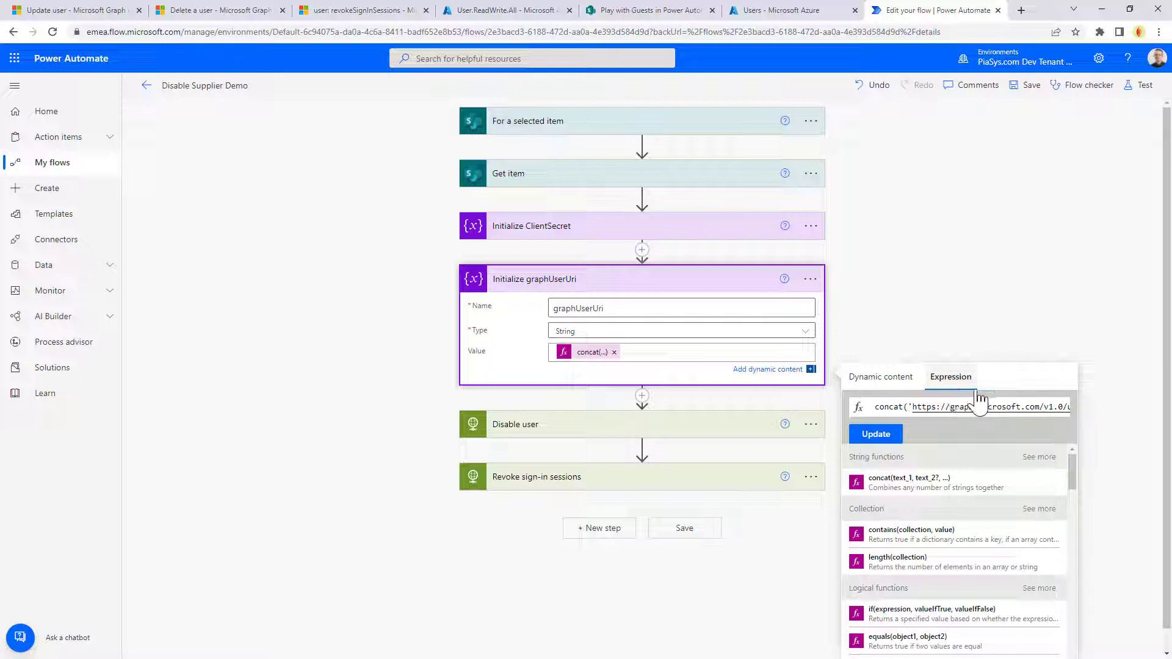
drag(1012, 407, 1040, 407)
click(943, 407)
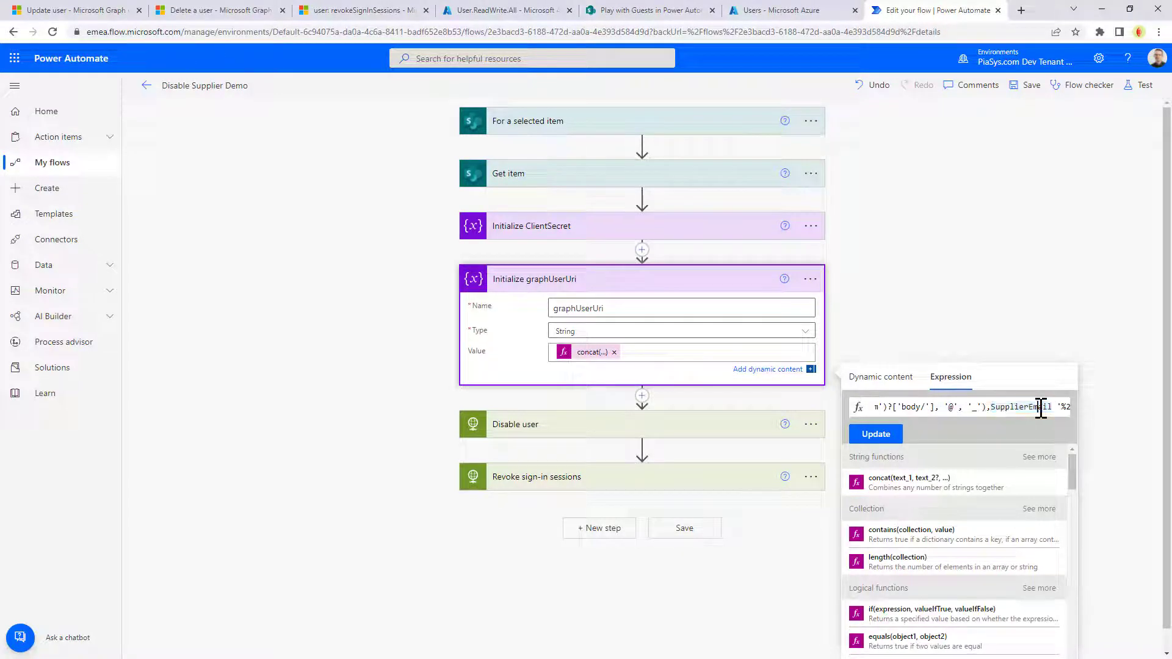
click(972, 407)
key(ctrl+z)
key(Right)
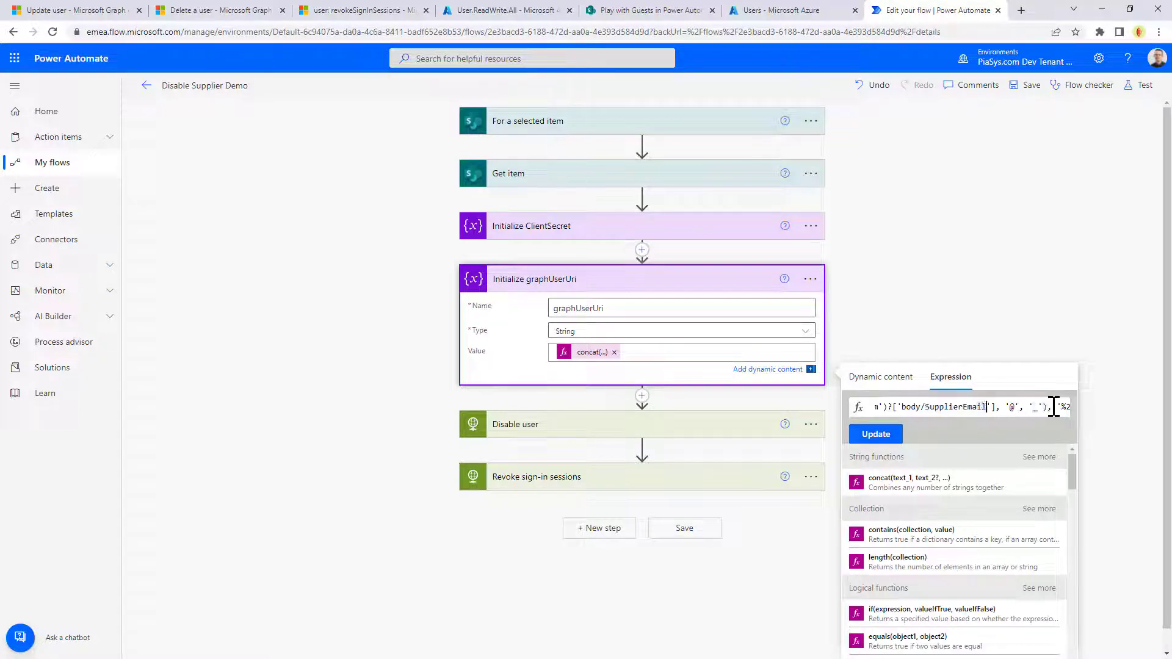
drag(1057, 408, 1066, 408)
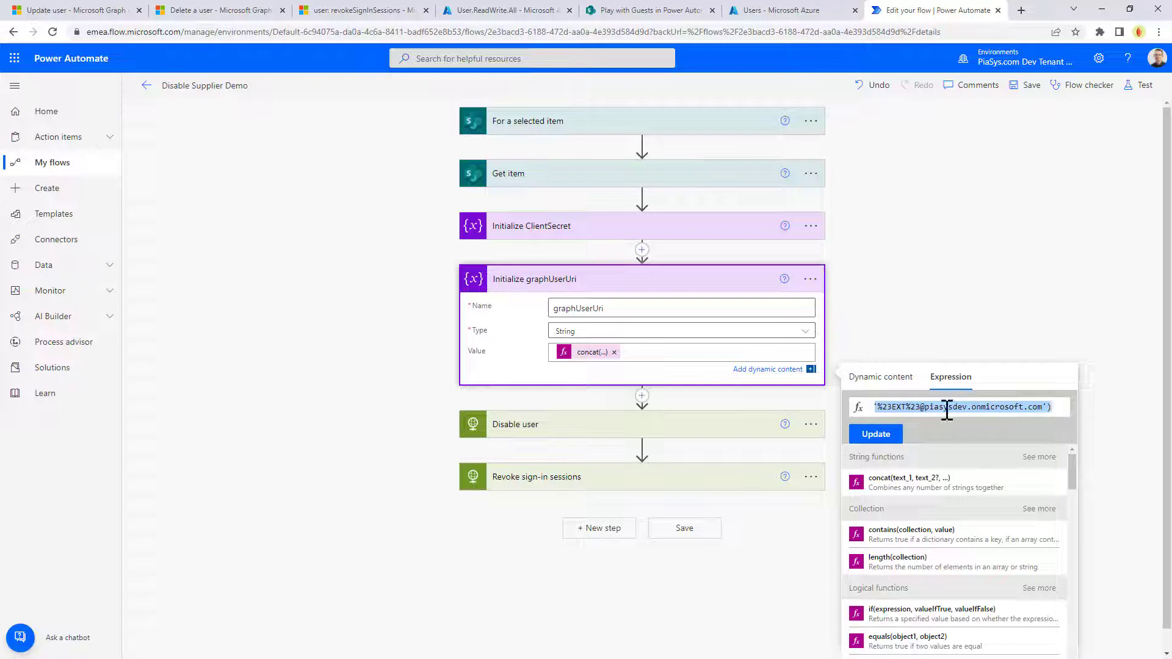
click(928, 407)
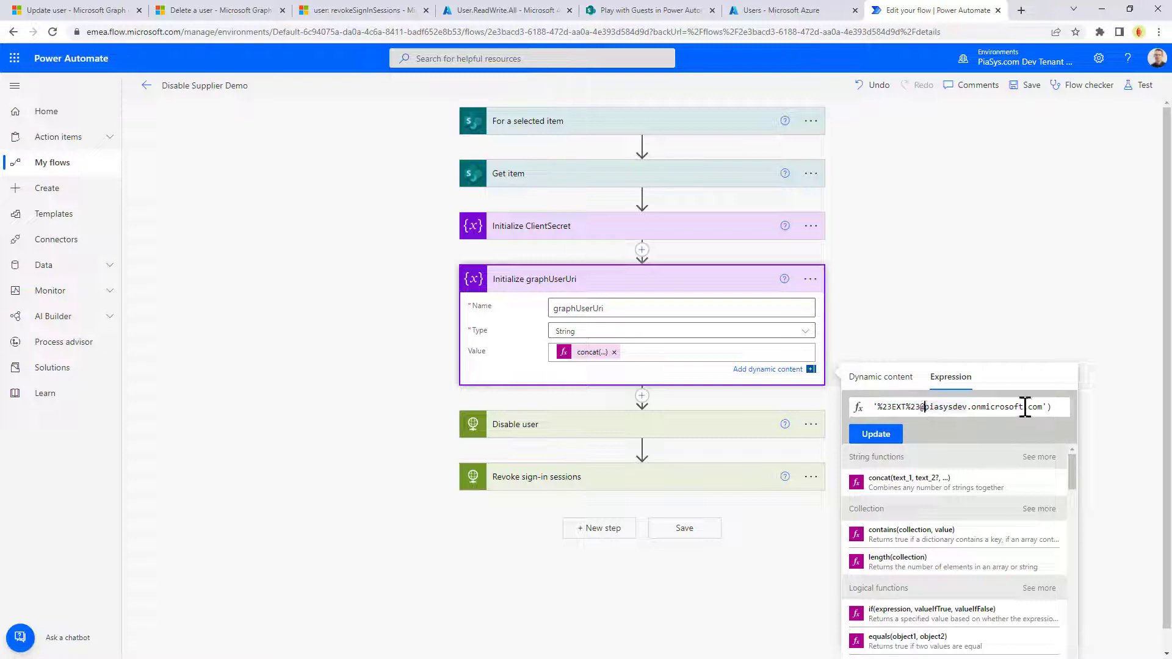
Compare the suffix with the guest's UPN in Azure, then collapse Initialize graphUserUri.
click(799, 11)
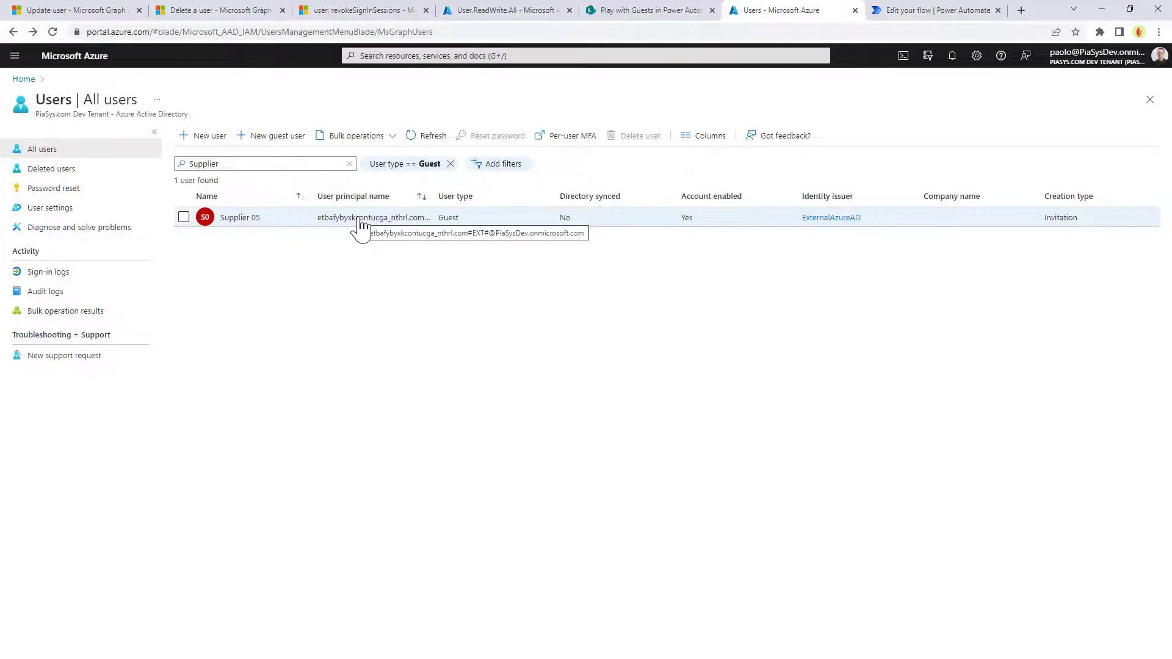
click(886, 11)
click(610, 287)
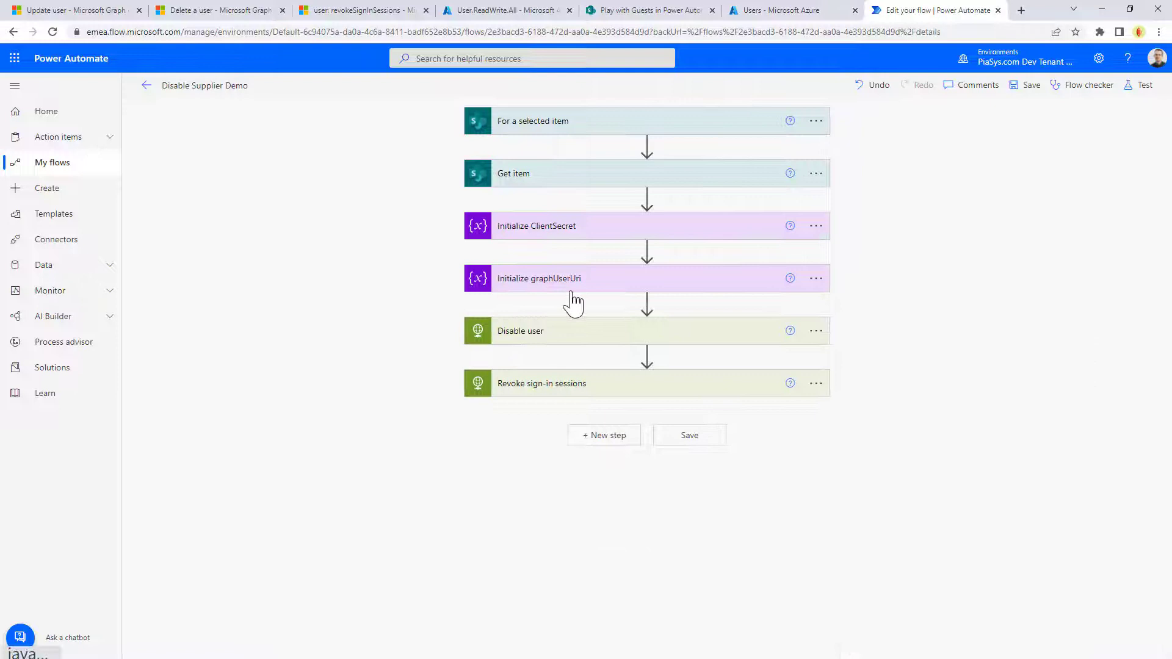
click(586, 334)
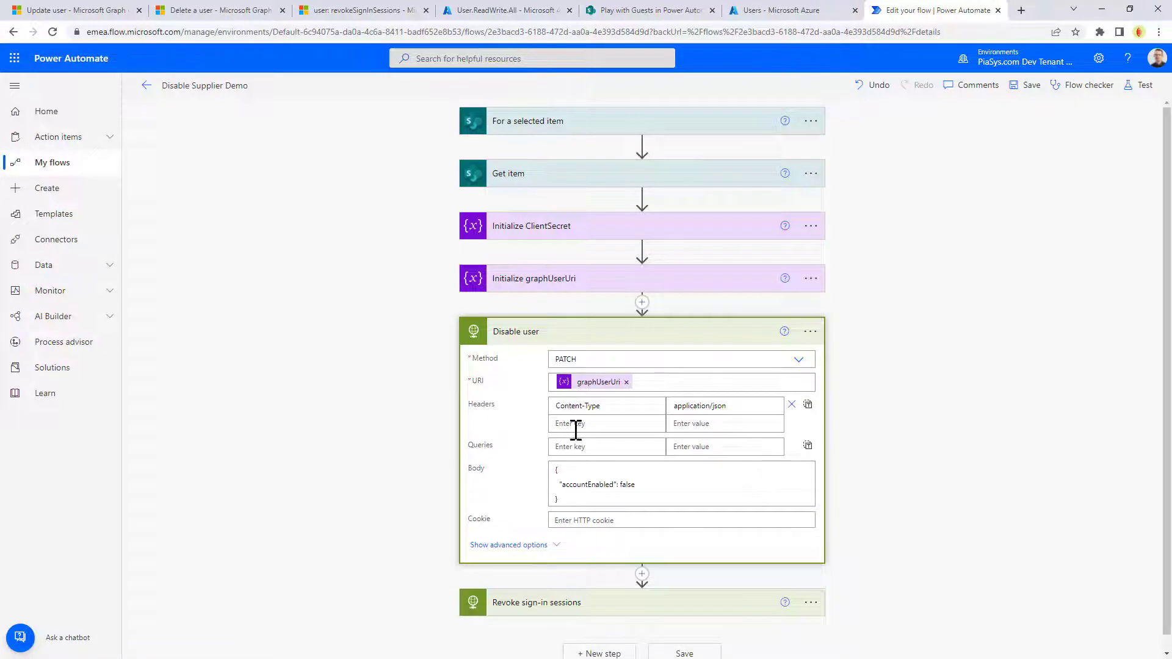
double_click(574, 485)
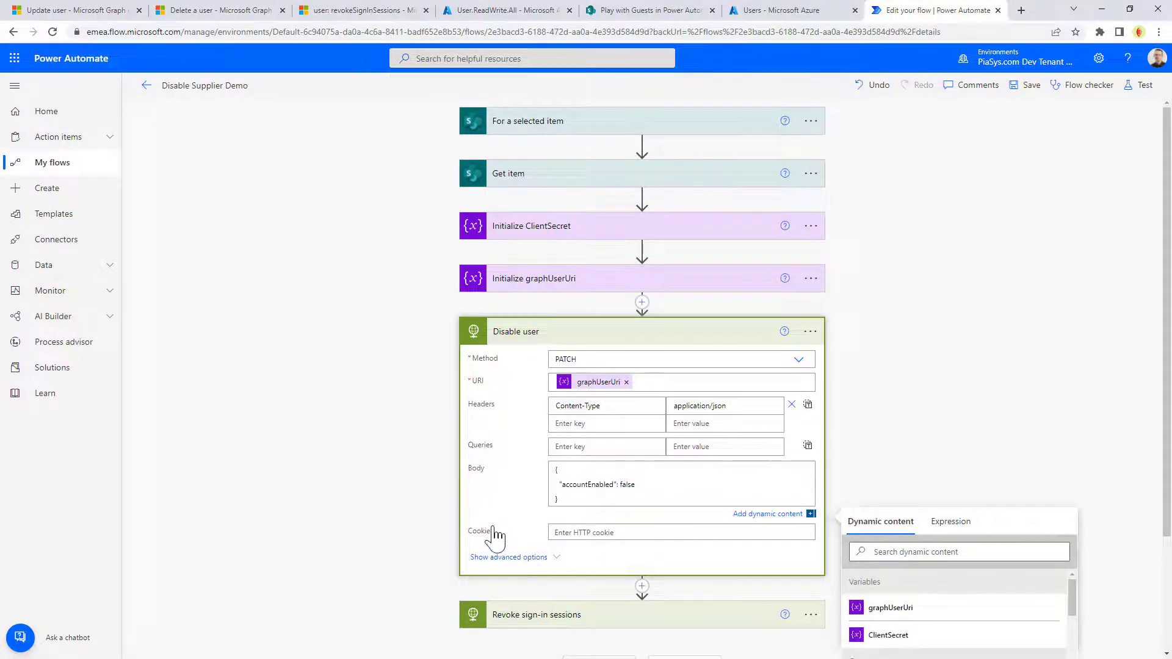
click(509, 556)
scroll(411, 450, down, 3)
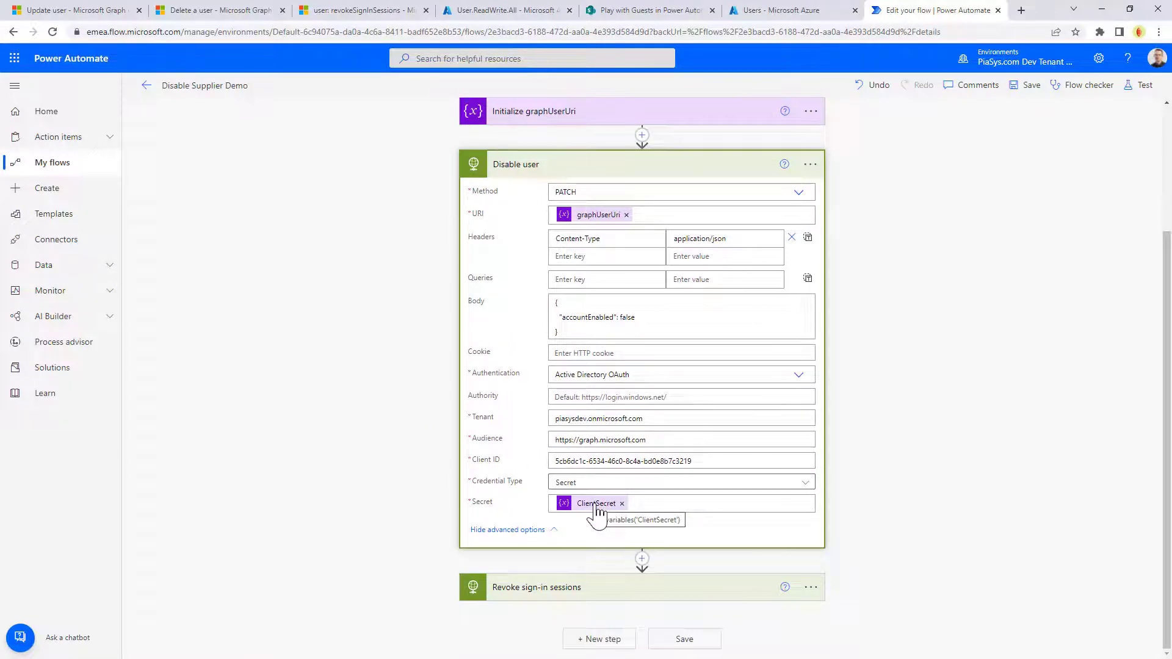
scroll(586, 408, up, 3)
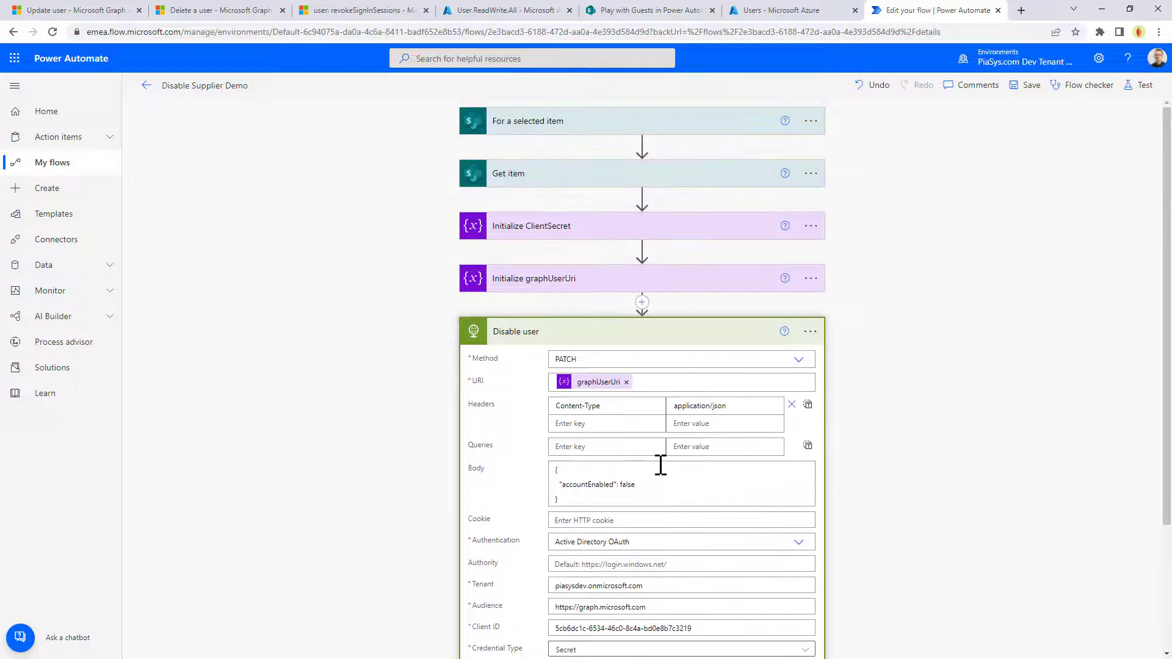
scroll(620, 340, down, 1)
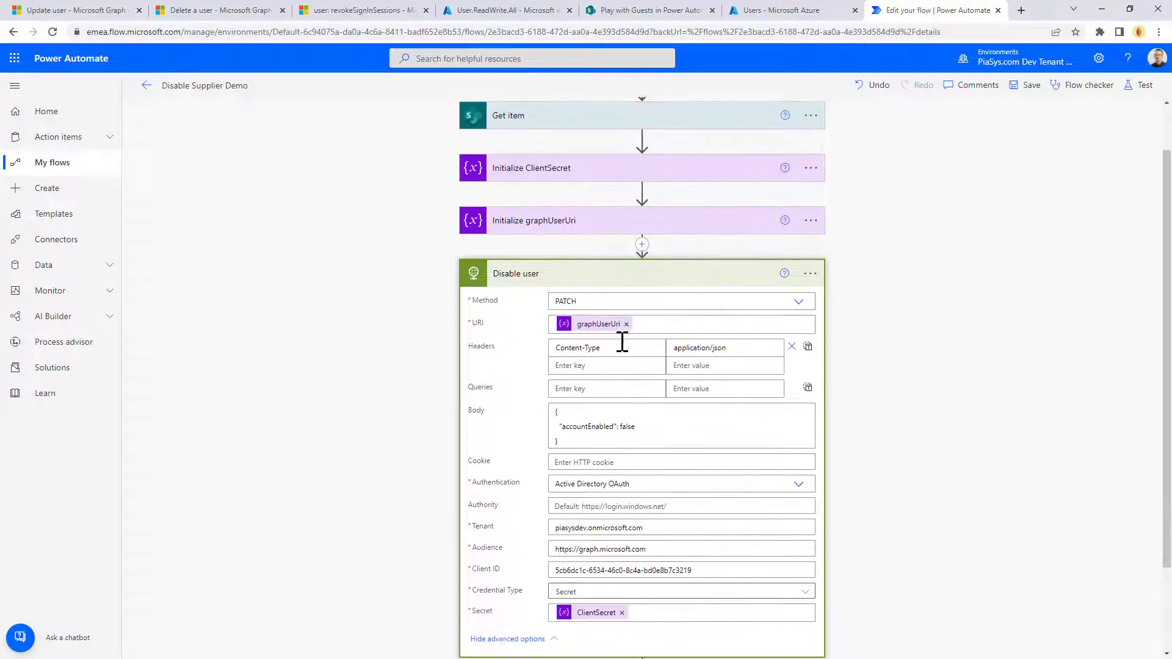
click(610, 282)
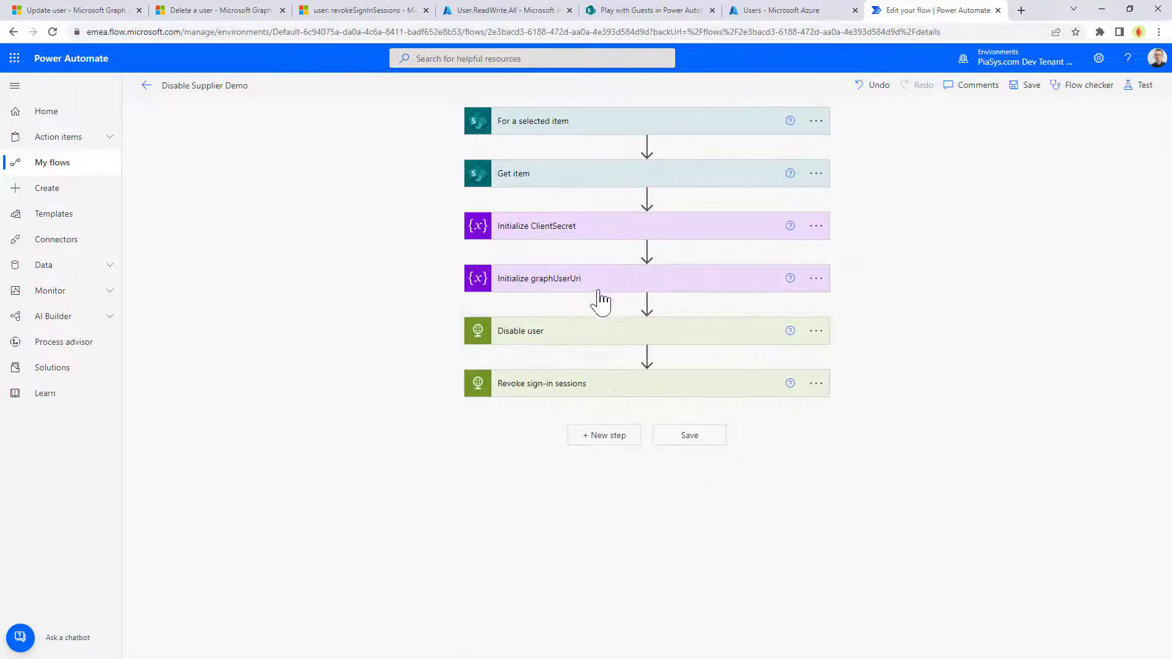
click(579, 392)
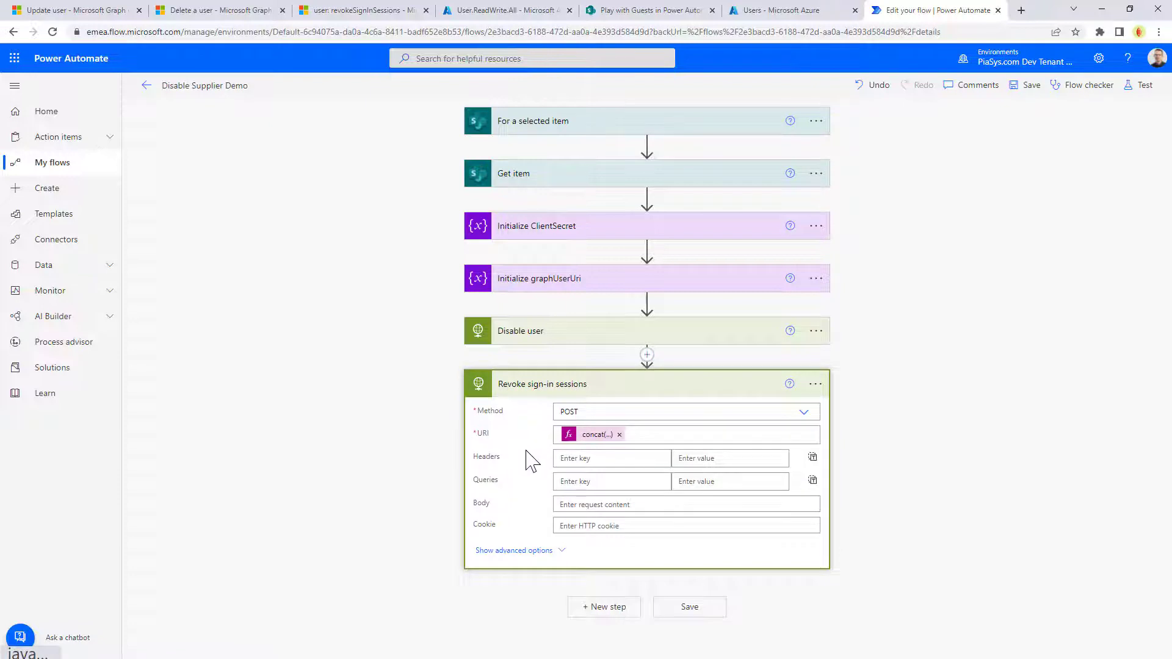
click(588, 434)
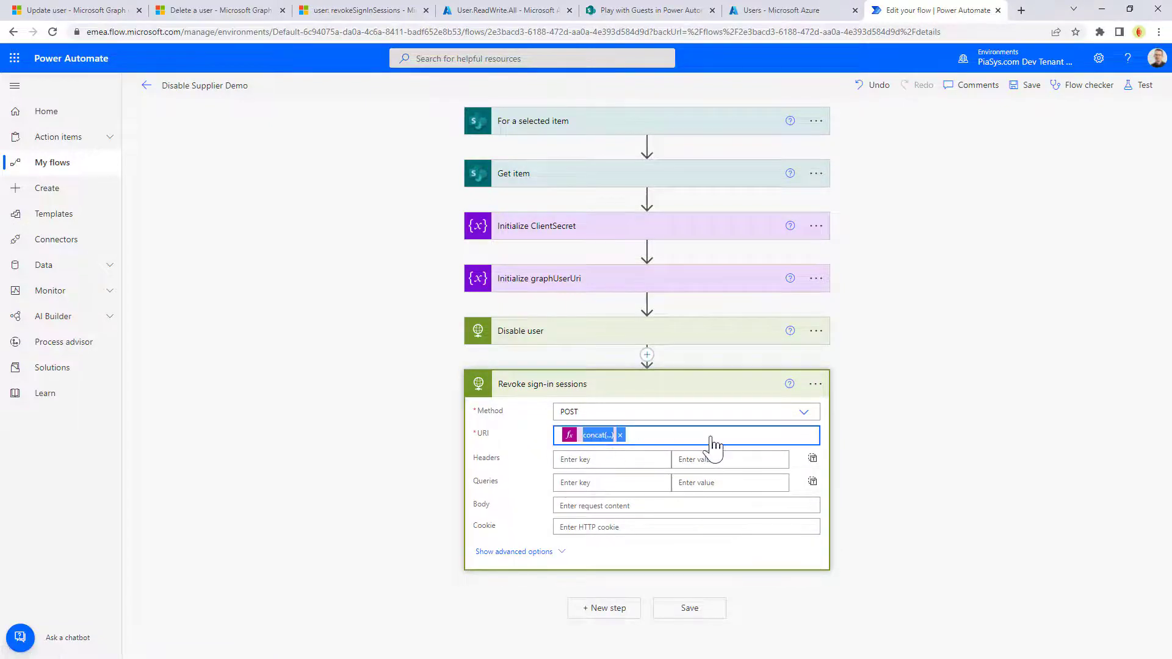
click(1039, 489)
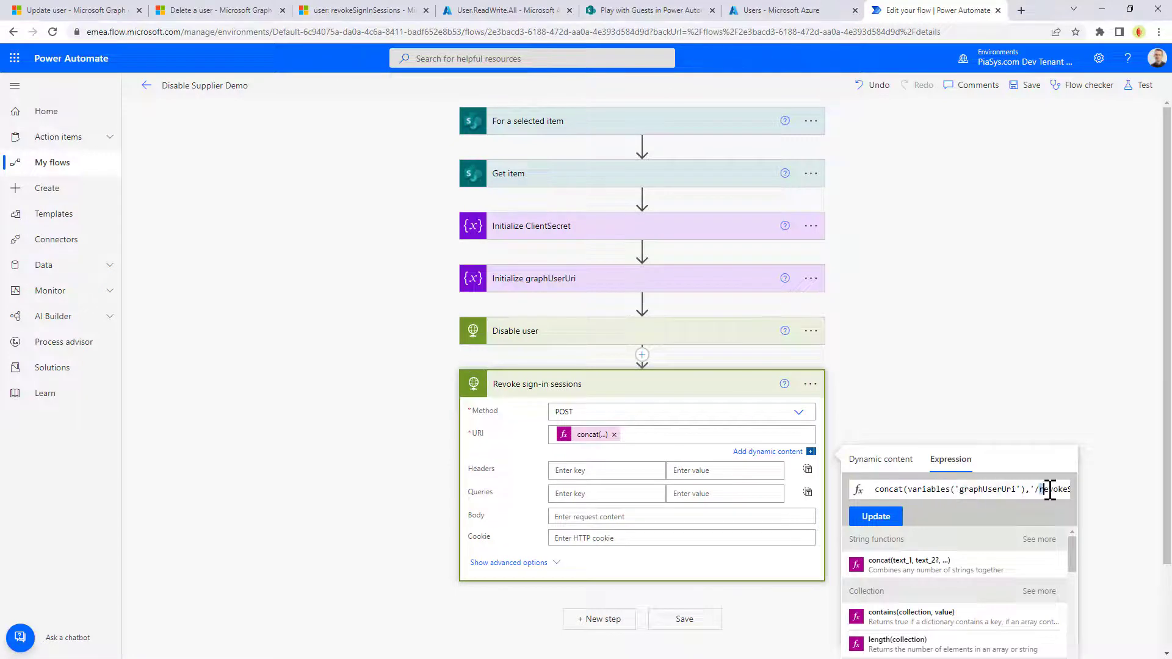
drag(1065, 488, 1057, 490)
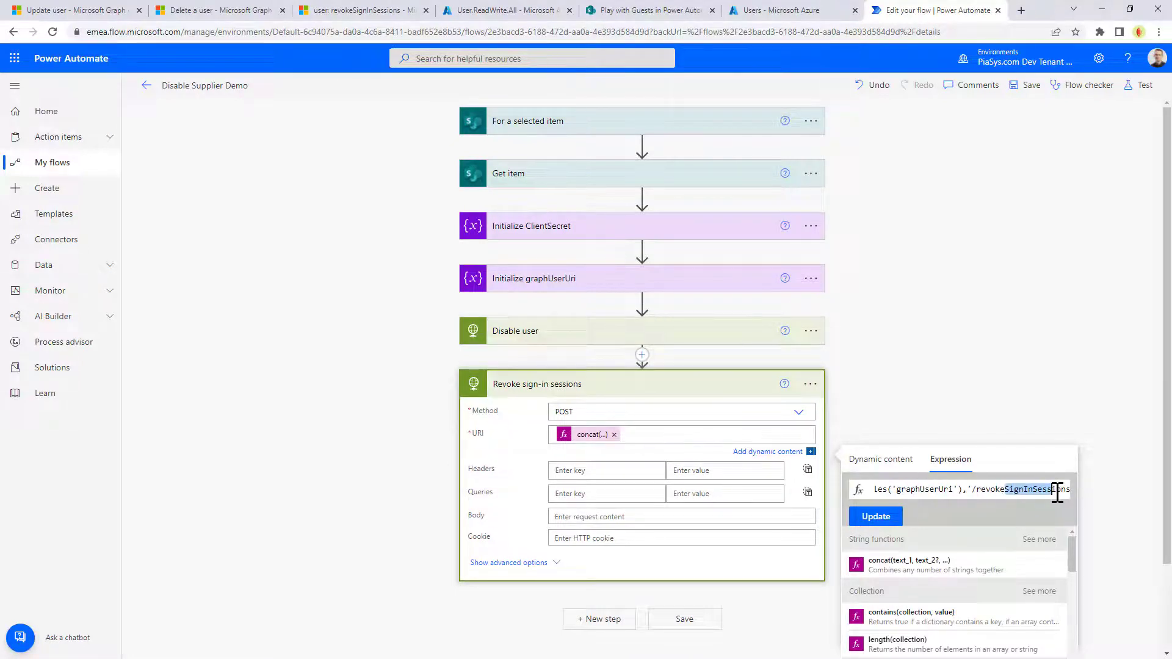
click(866, 444)
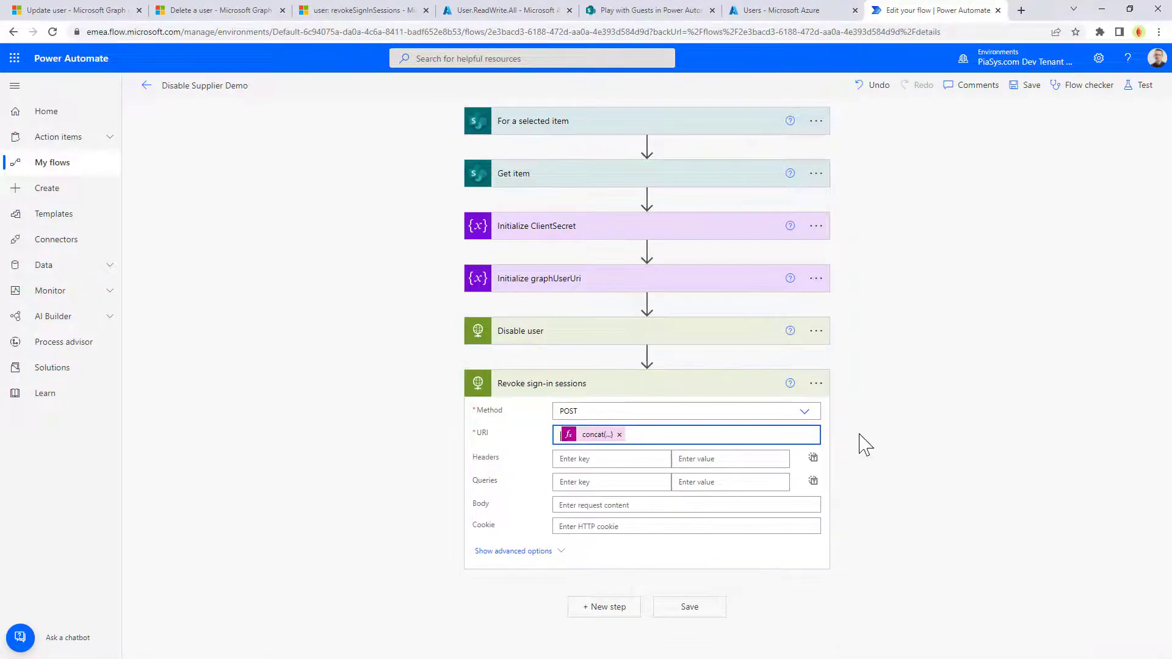
click(514, 552)
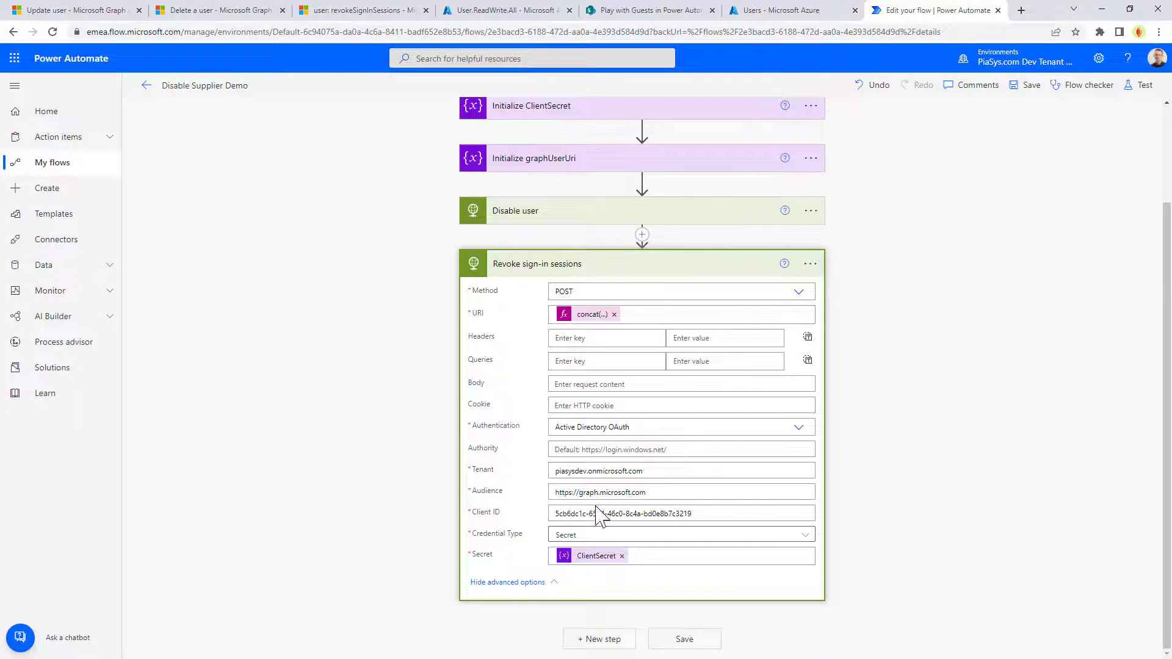
click(634, 269)
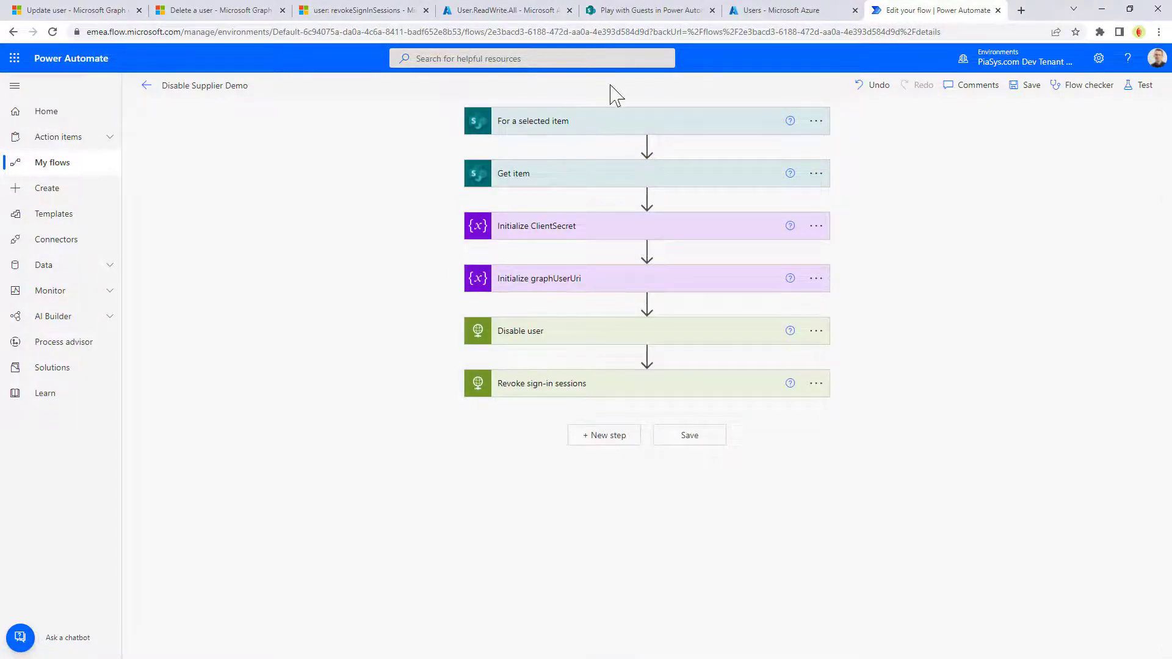
Run the Disable Supplier Demo flow from the Automate menu on the Supplier 04 item.
click(651, 10)
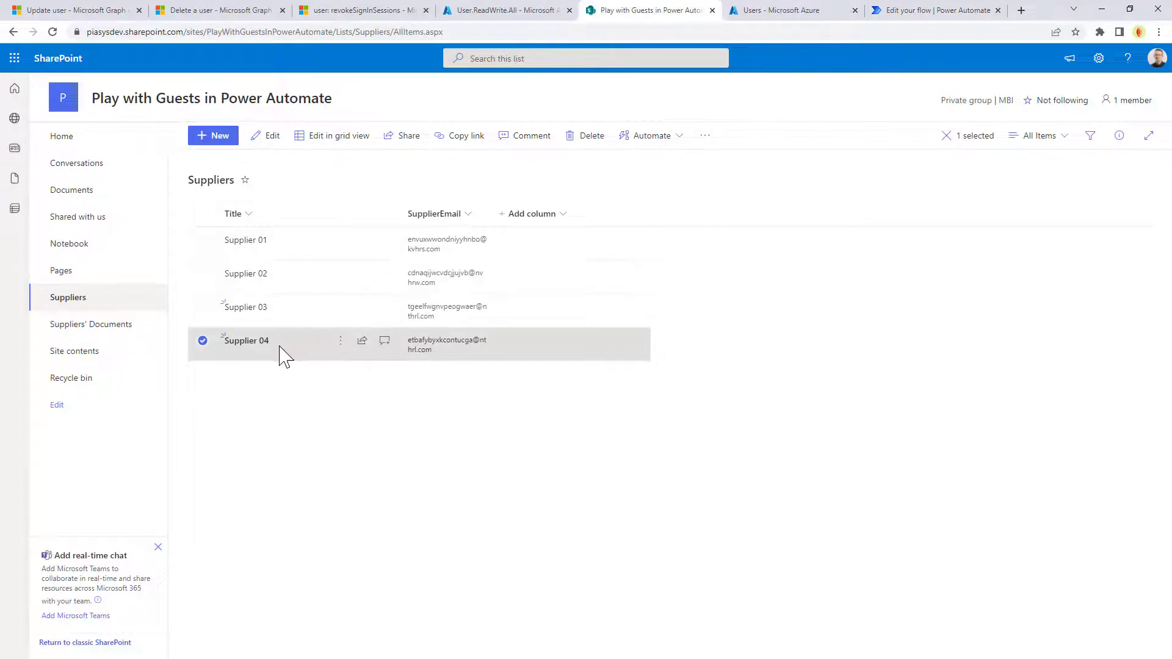
click(671, 138)
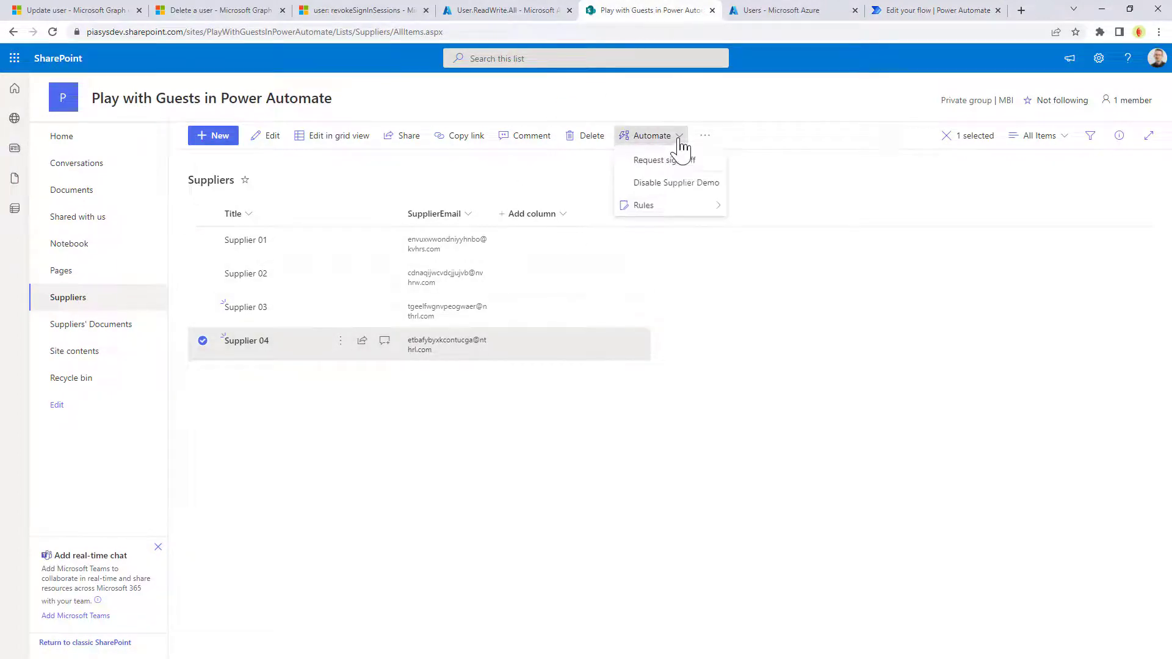
click(668, 184)
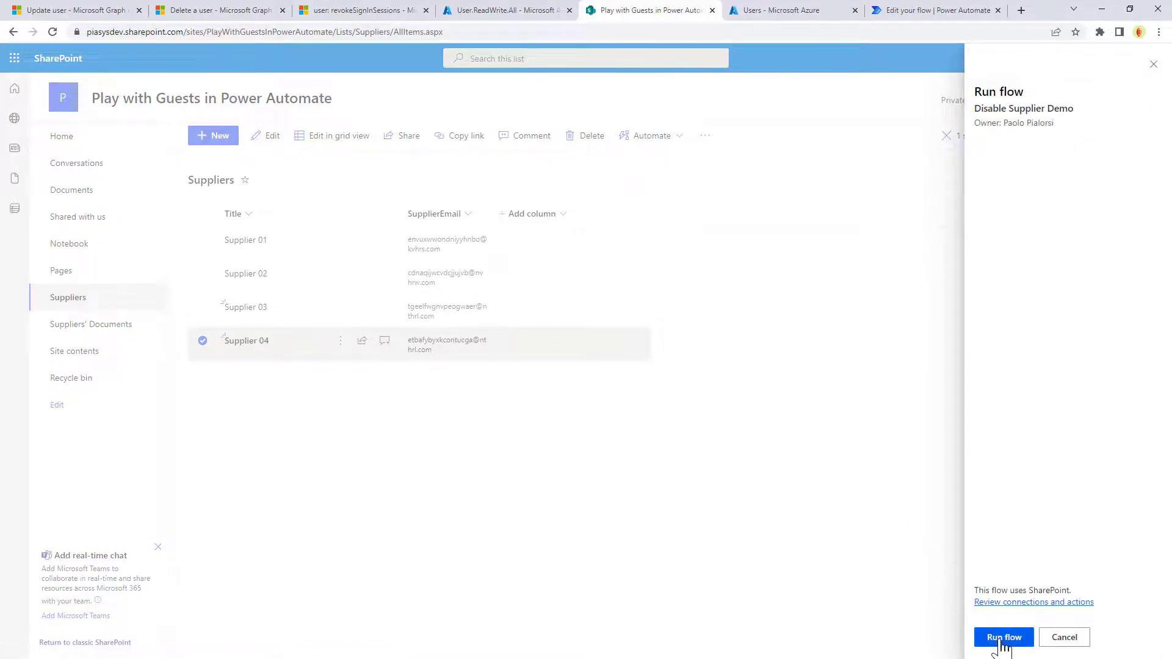
click(1003, 637)
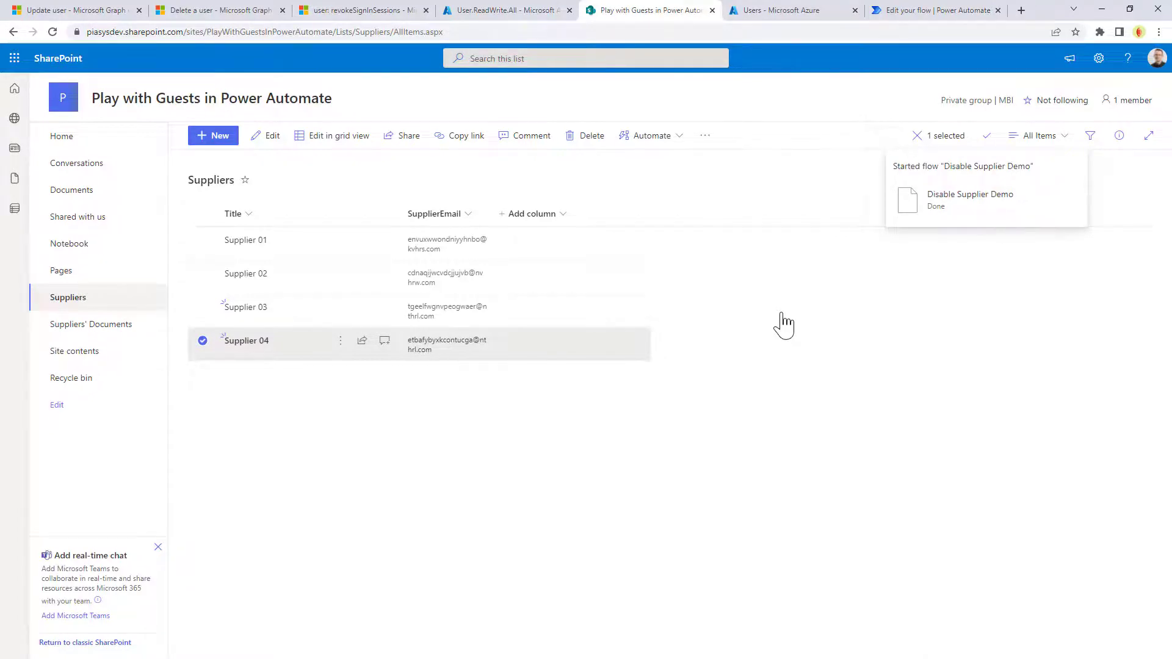
Return to Power Automate and open the flow's latest 11:36 AM run.
click(916, 11)
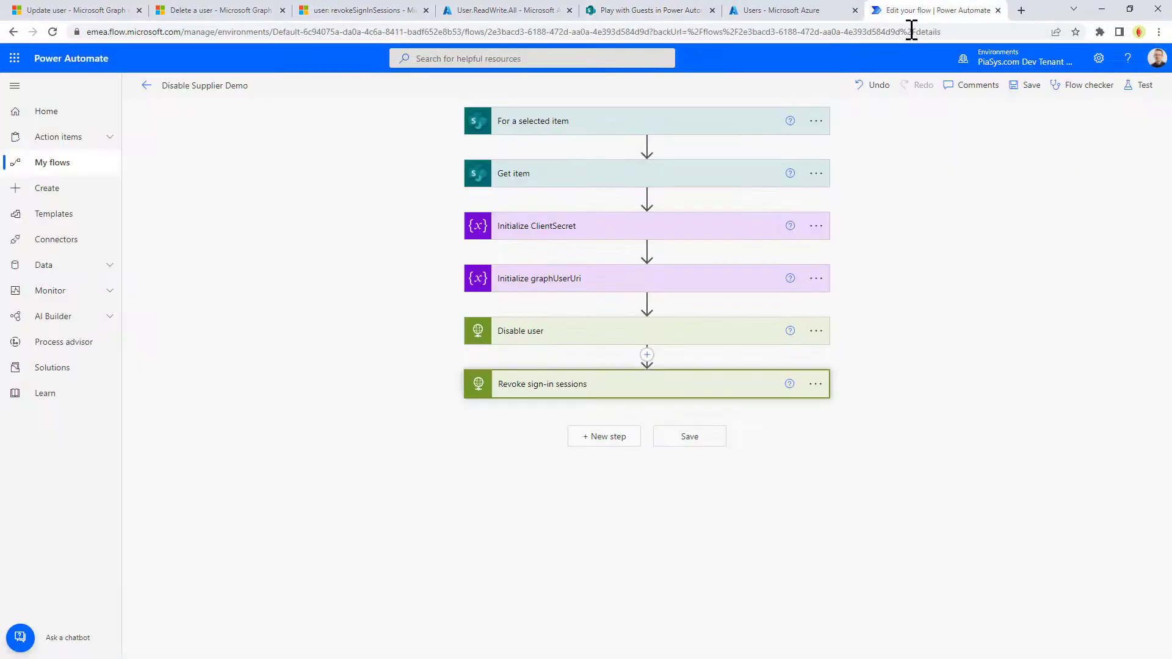
click(146, 86)
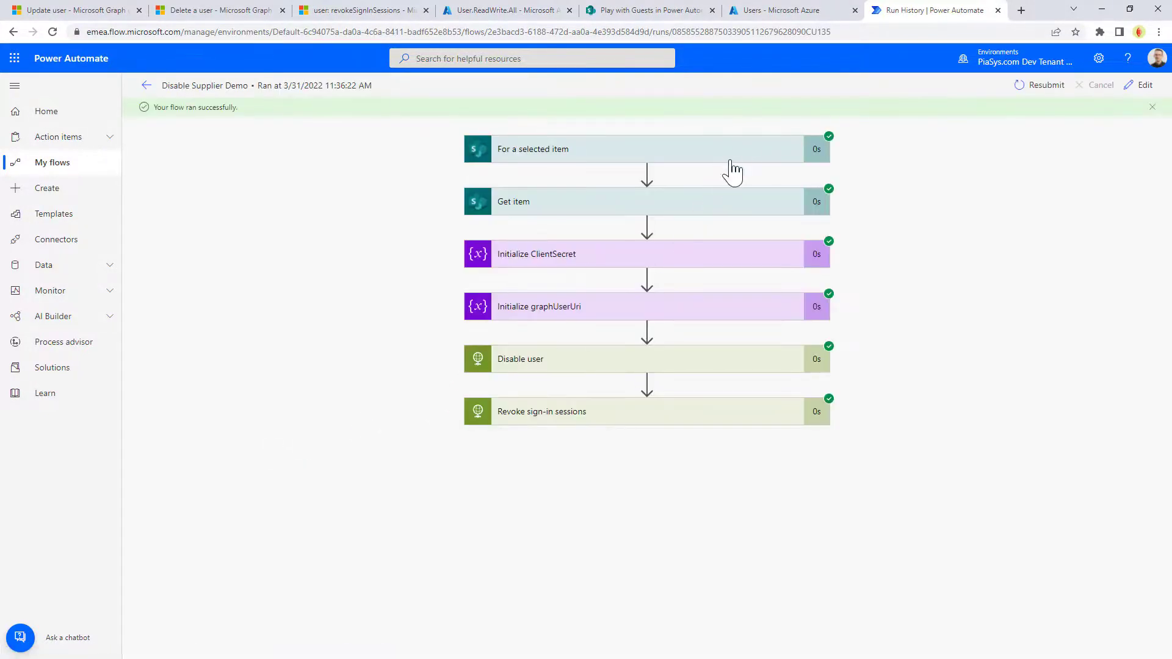
Refresh the Azure users list and check Supplier 05 shows Account enabled No.
click(773, 10)
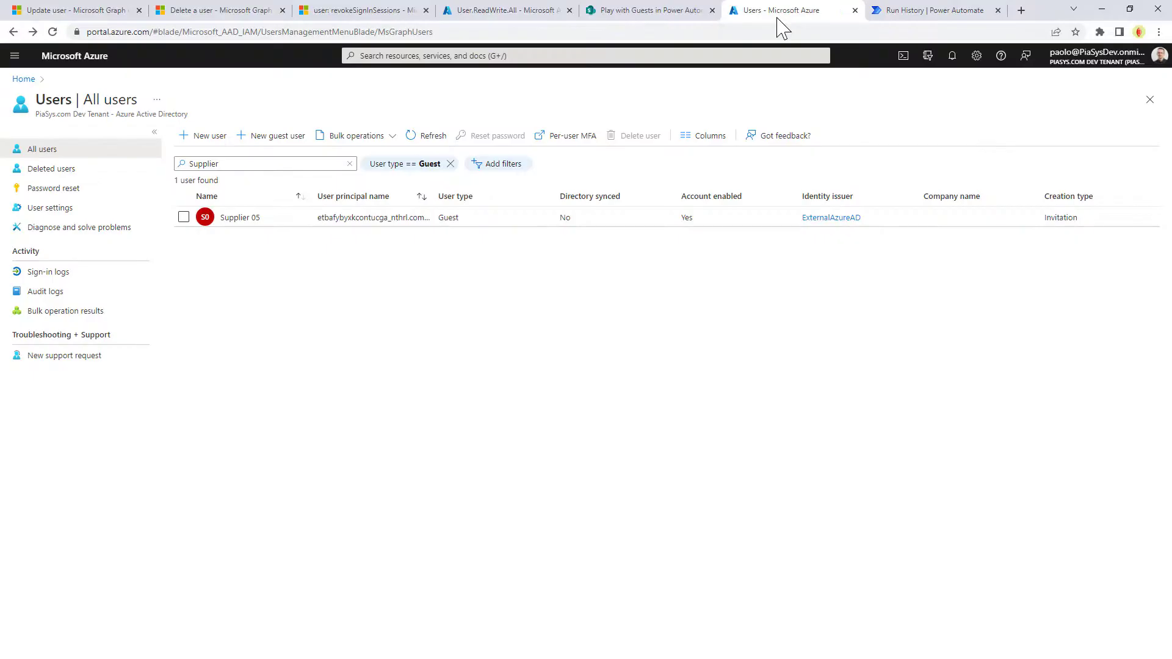
click(413, 141)
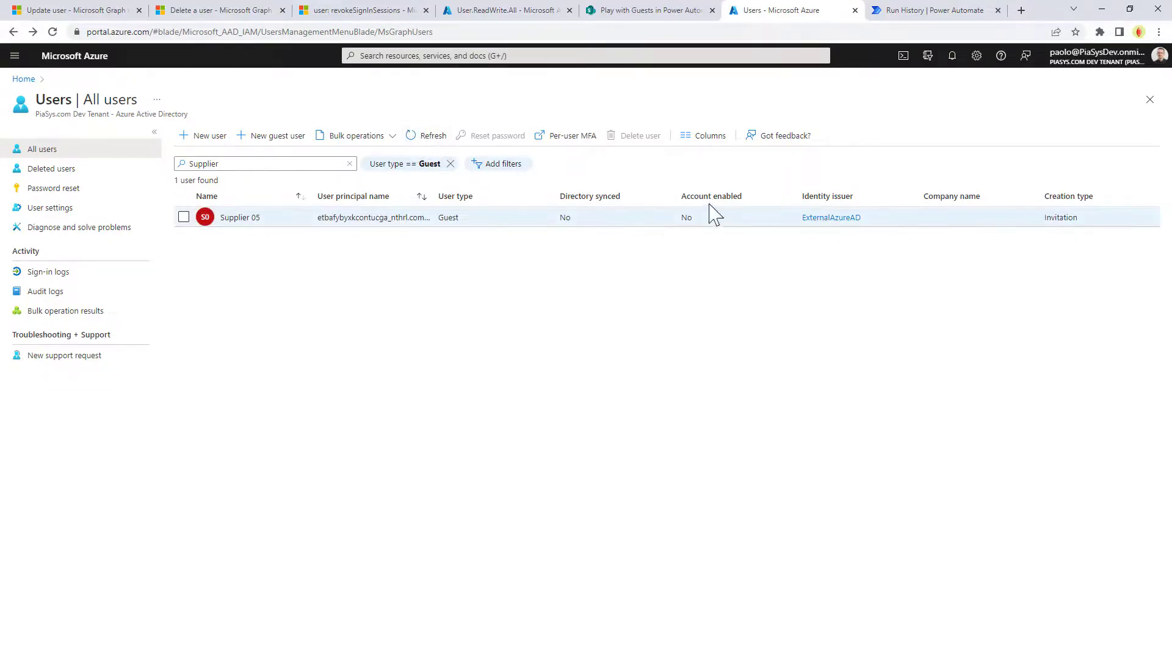